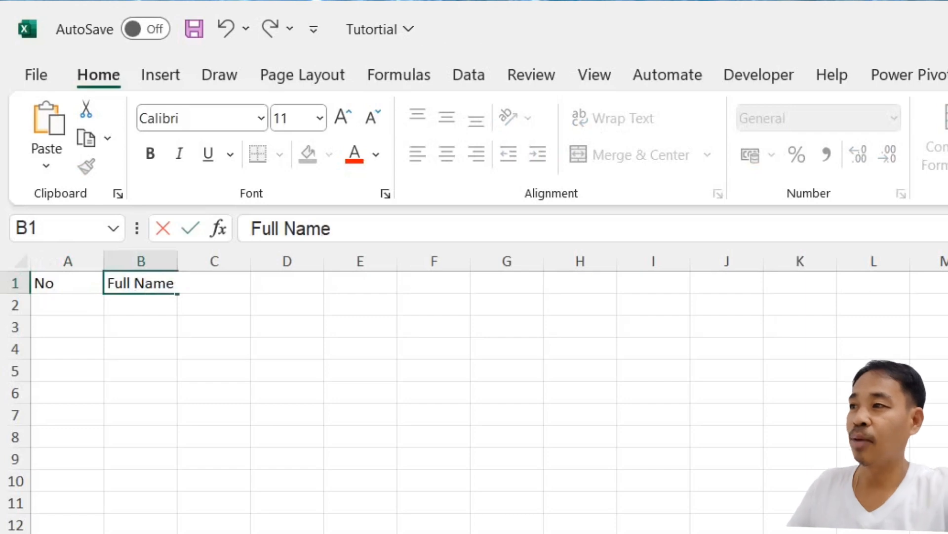
- Add the headers Birthday in C1, Age in D1 and Gender in E1
{"action": "key", "text": "Tab"}
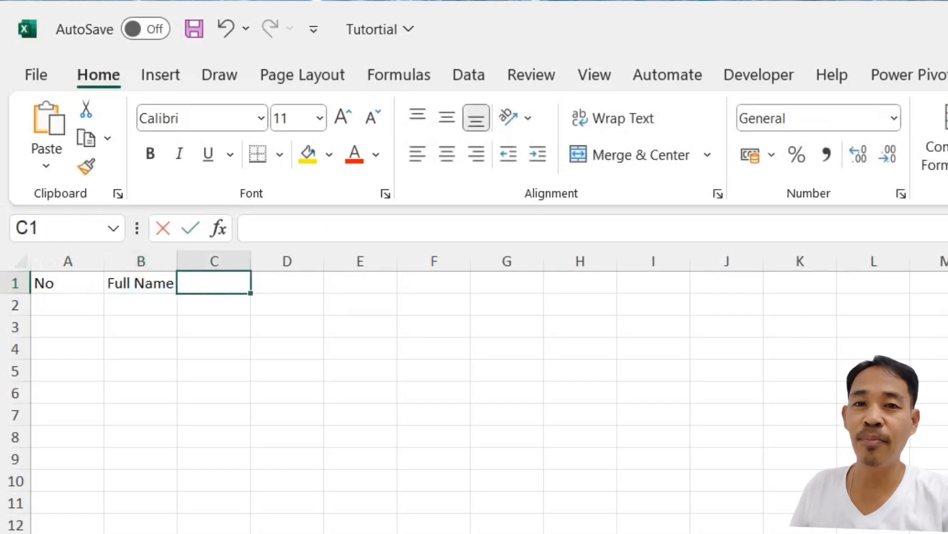
{"action": "type", "text": "Birthday"}
{"action": "key", "text": "Tab"}
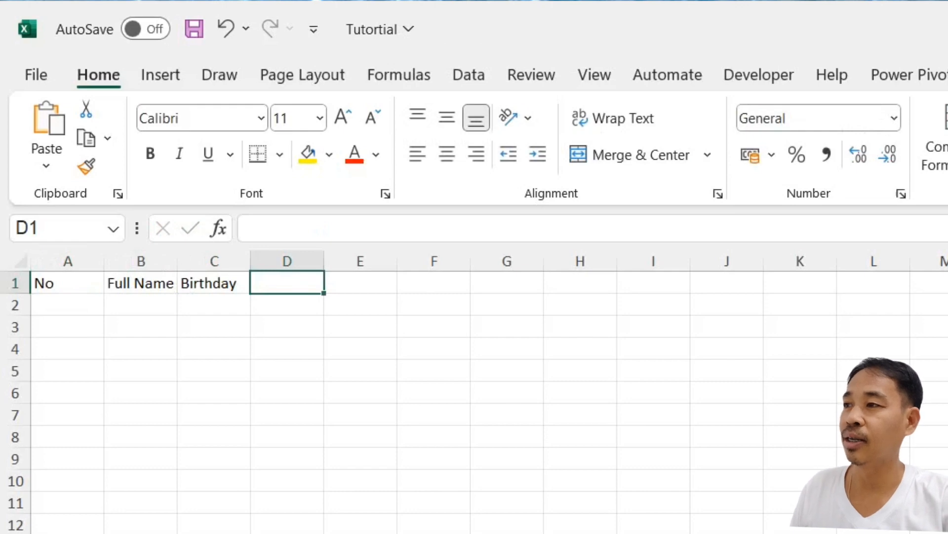
{"action": "type", "text": "Age"}
{"action": "key", "text": "Tab"}
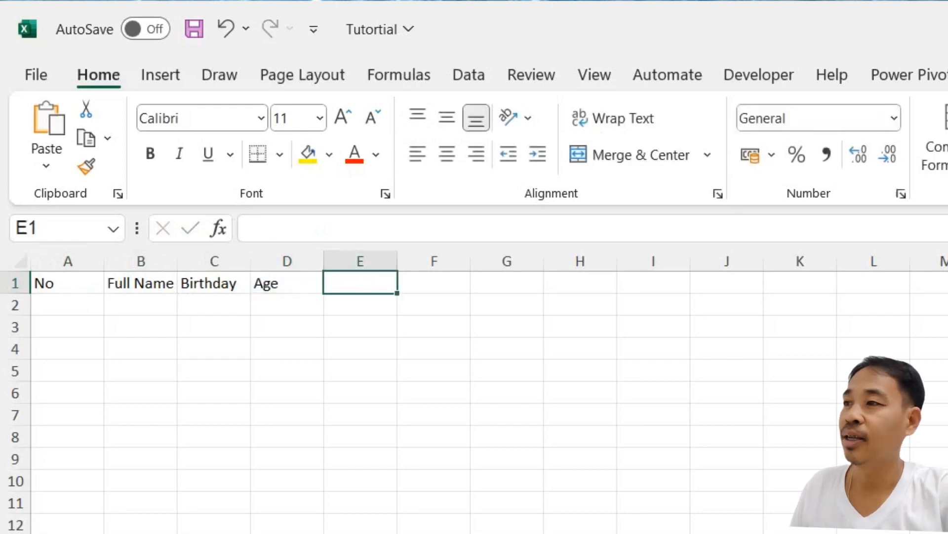
{"action": "type", "text": "Gender"}
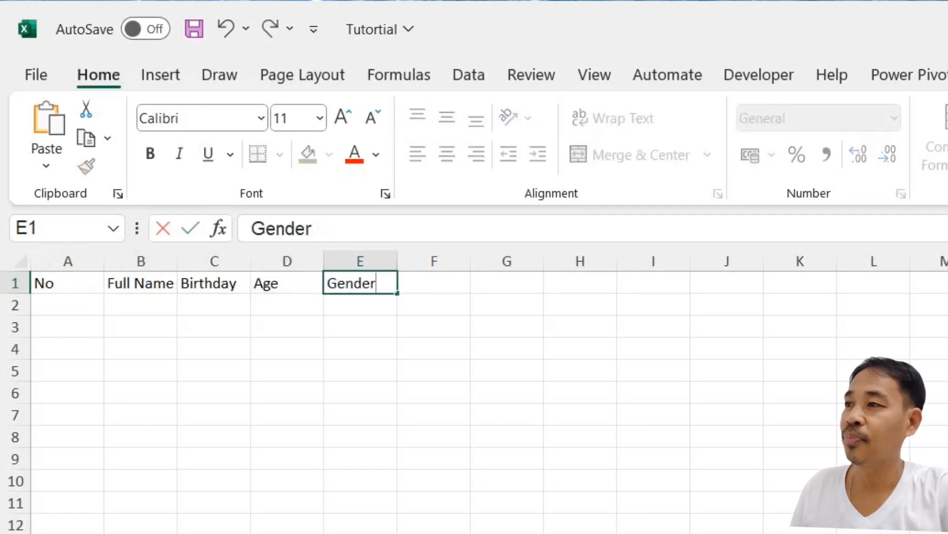
{"action": "left_click", "coordinate": [790, 517]}
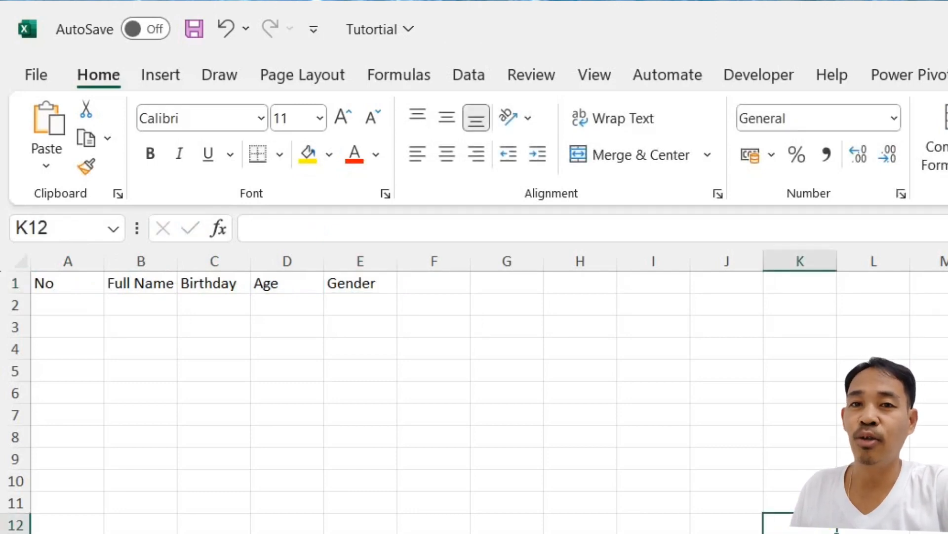
{"action": "key", "text": "alt+F11"}
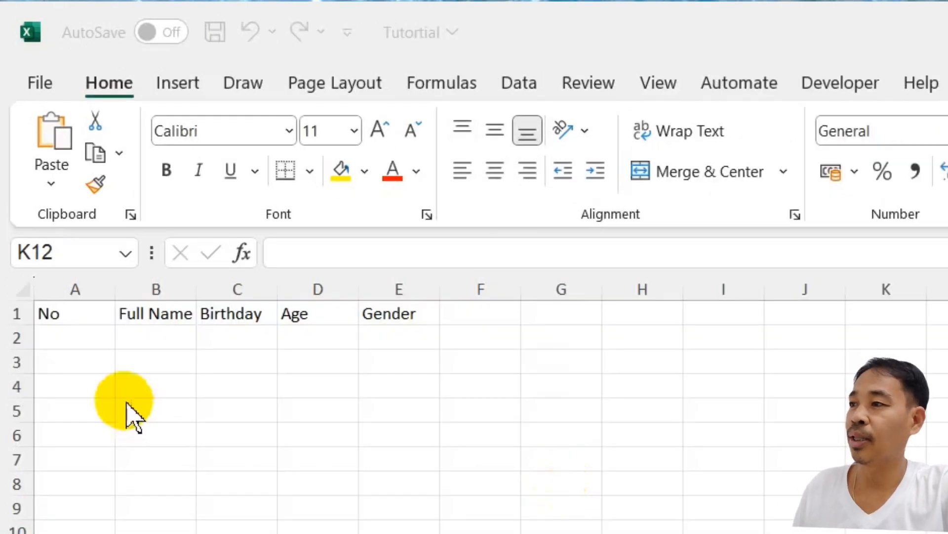
- Enter record number 1 in A2 and the first person's full name in B2
{"action": "left_click", "coordinate": [61, 307]}
{"action": "left_click", "coordinate": [67, 340]}
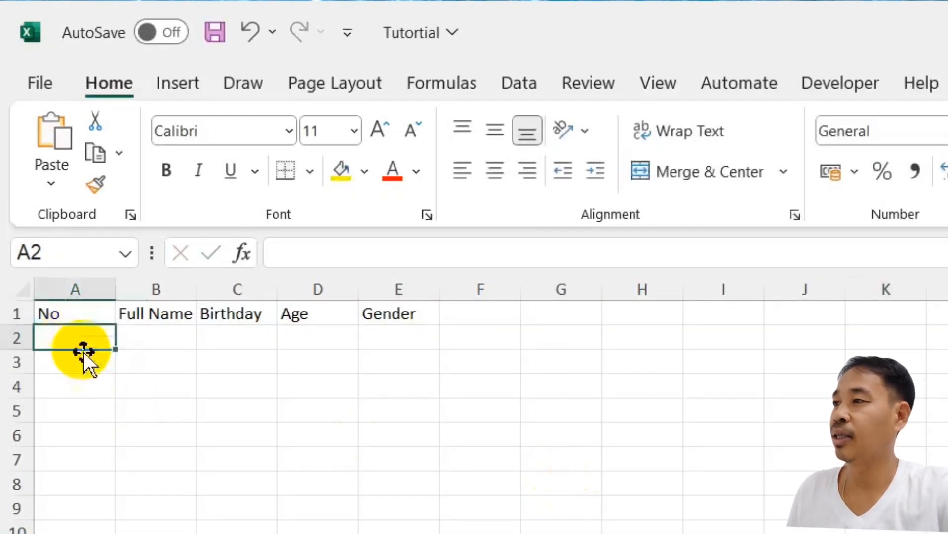
{"action": "type", "text": "1"}
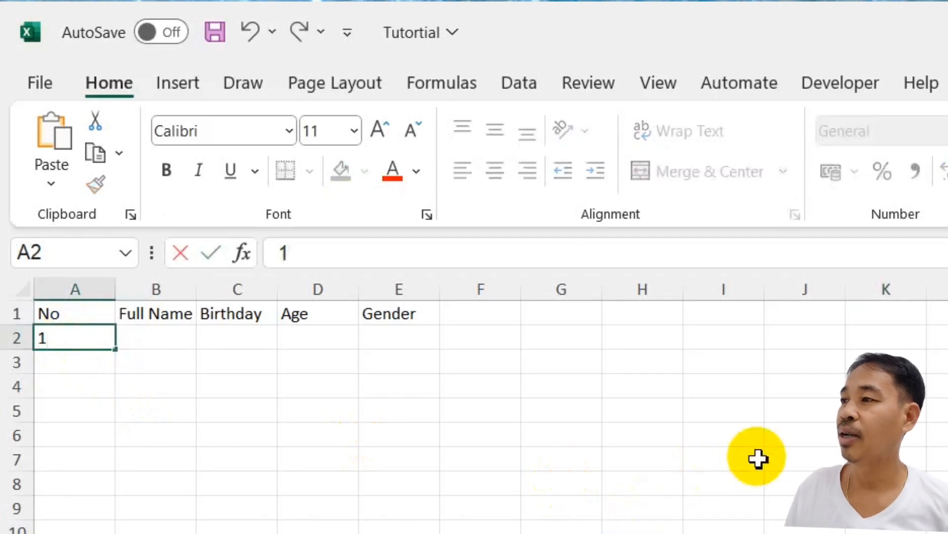
{"action": "key", "text": "Tab"}
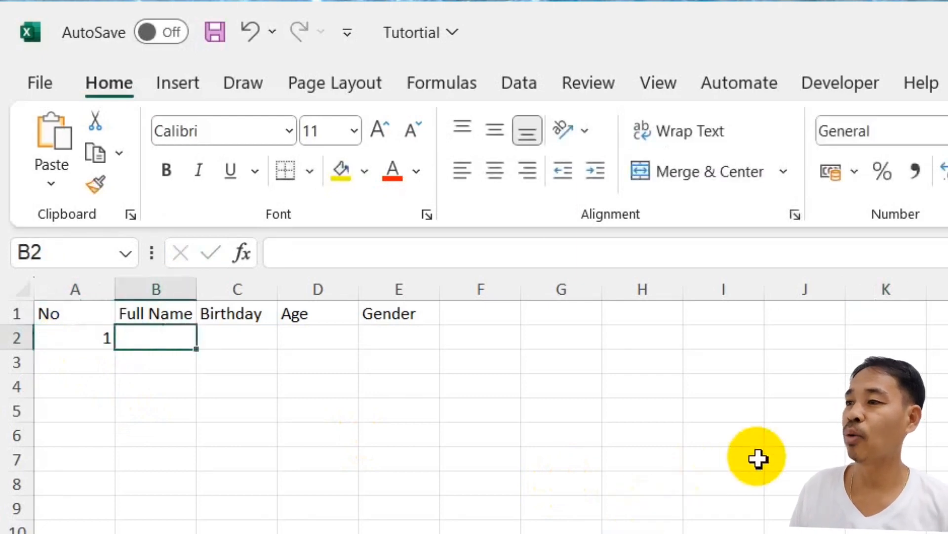
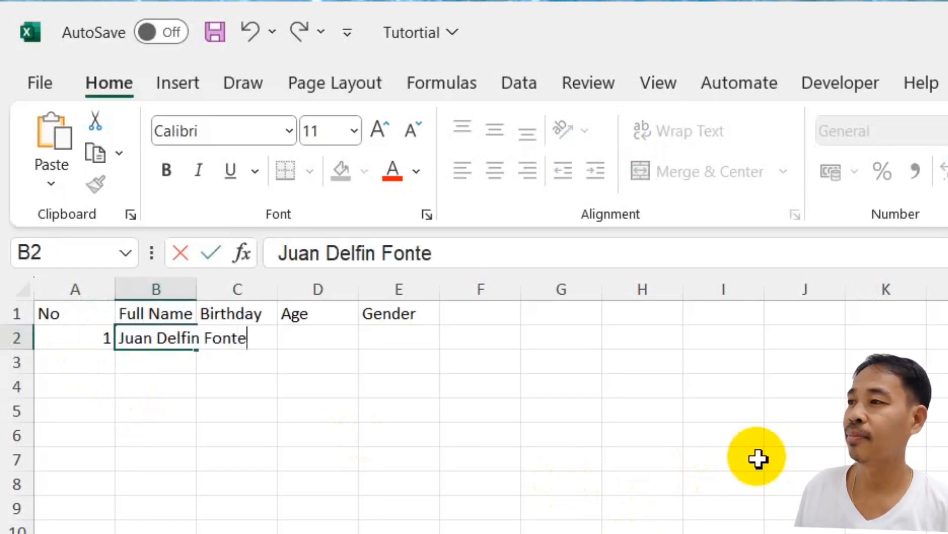
{"action": "key", "text": "Tab"}
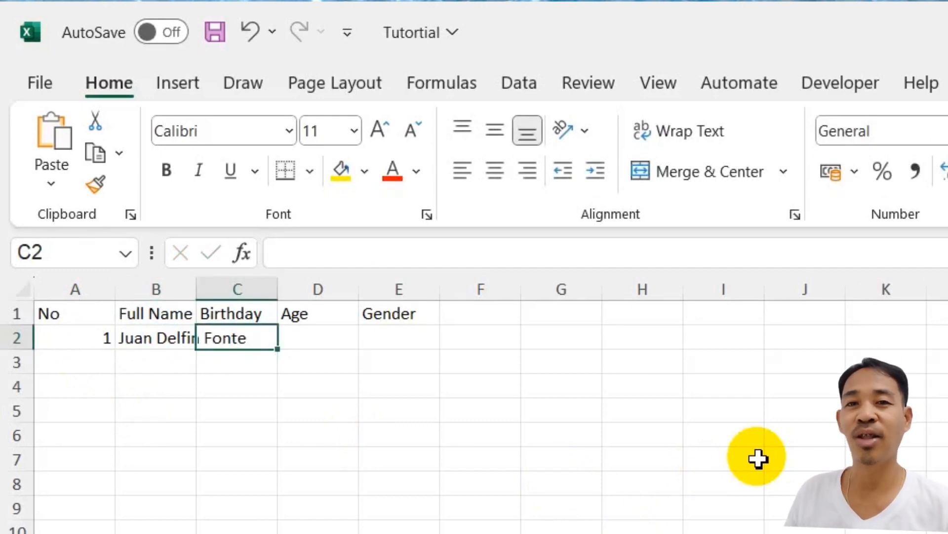
- Fill C2:E2 with birthday 01/12/1998, age 24 and gender Male
{"action": "type", "text": "01"}
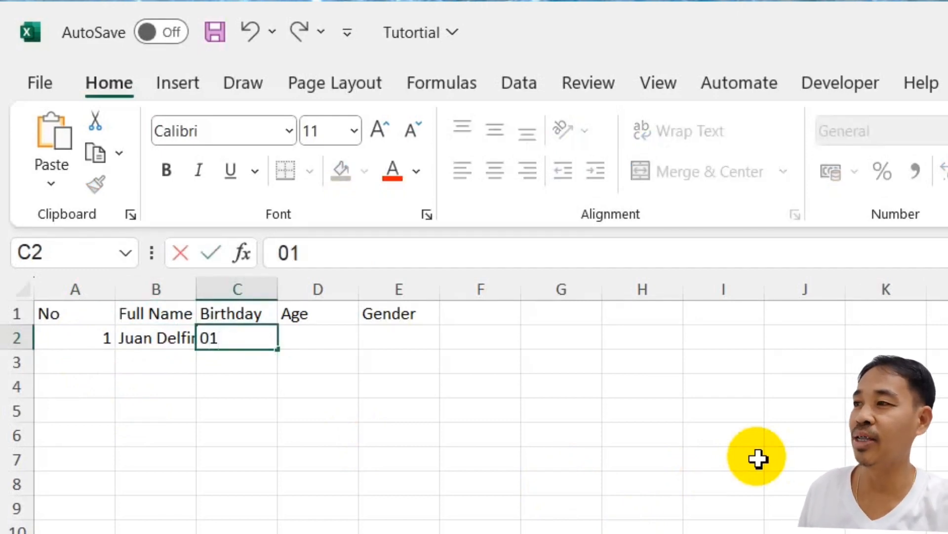
{"action": "type", "text": "/1"}
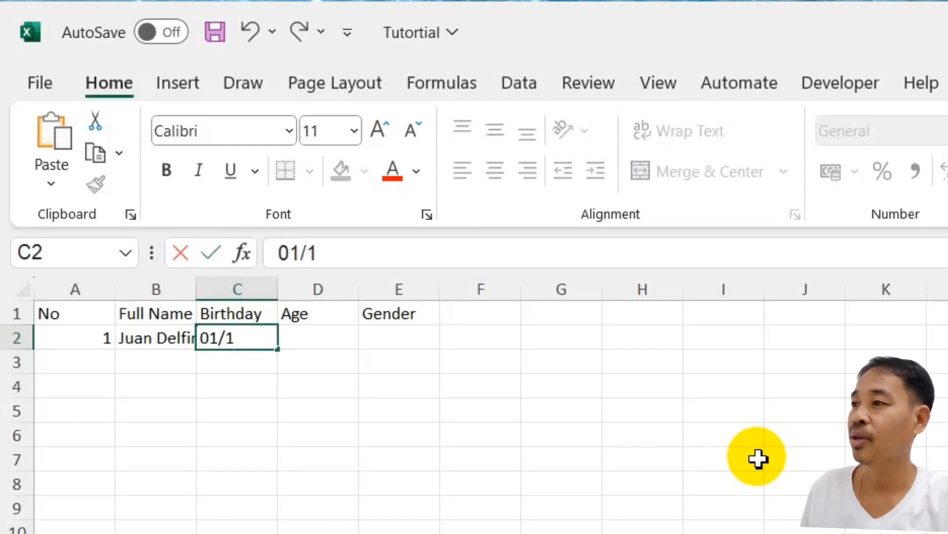
{"action": "type", "text": "2-"}
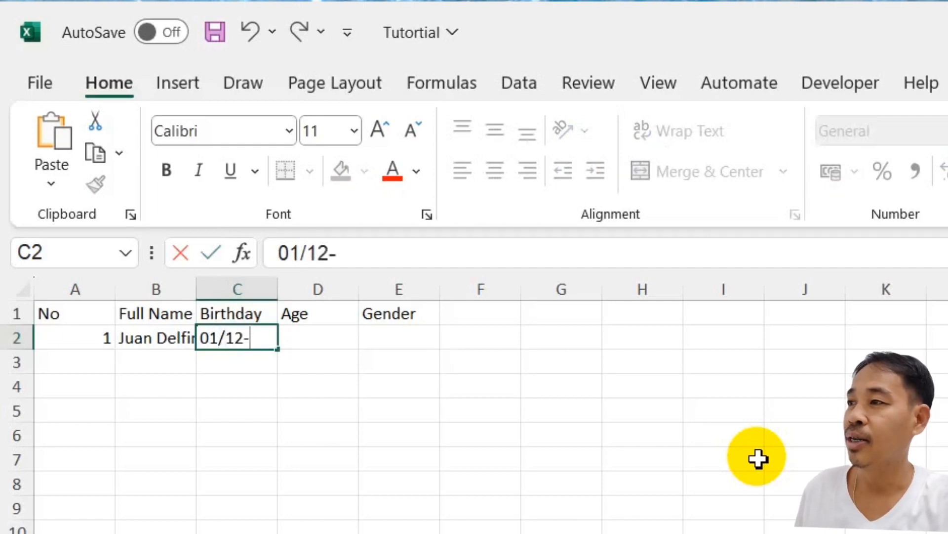
{"action": "key", "text": "BackSpace"}
{"action": "type", "text": "/1"}
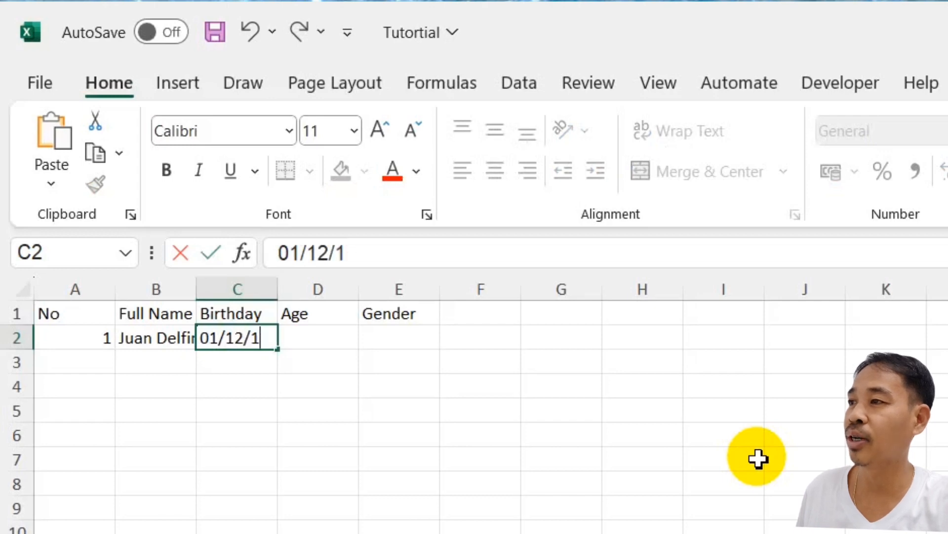
{"action": "type", "text": "998"}
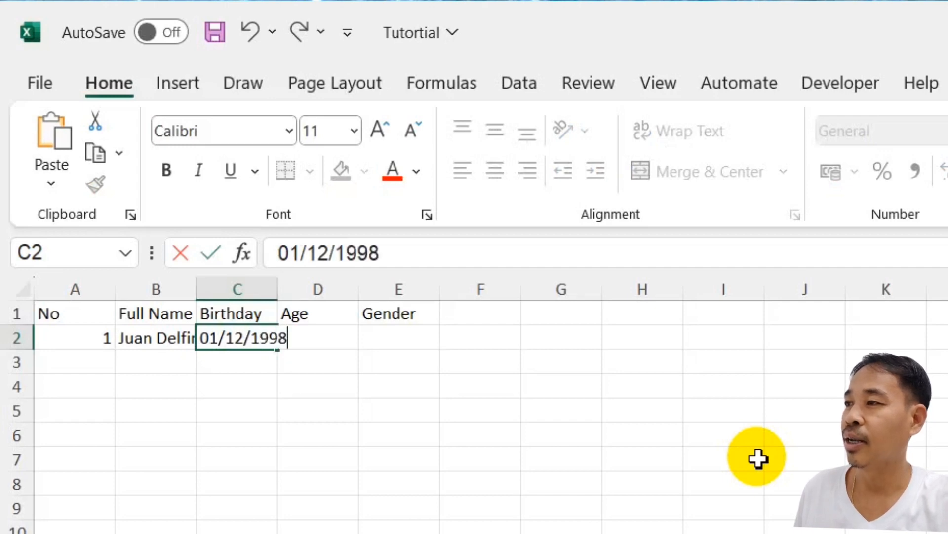
{"action": "key", "text": "Tab"}
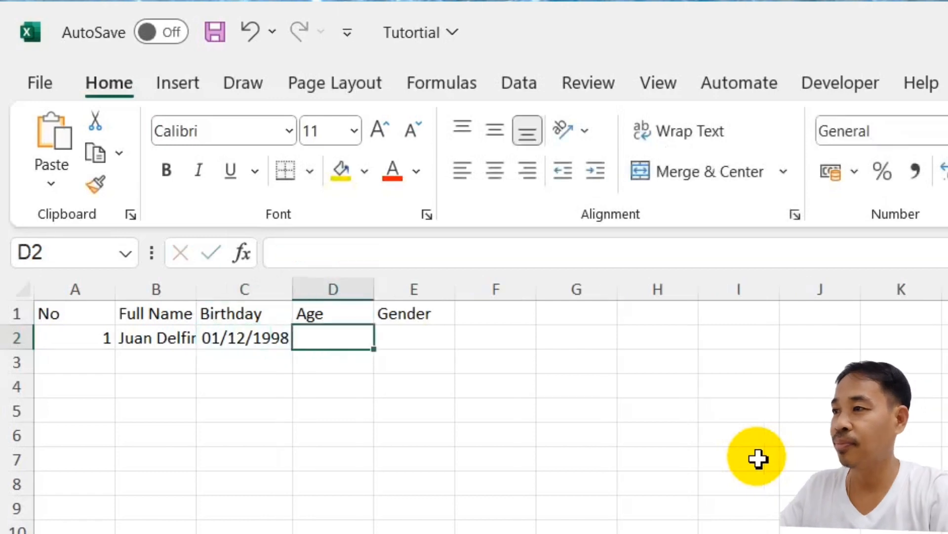
{"action": "type", "text": "24"}
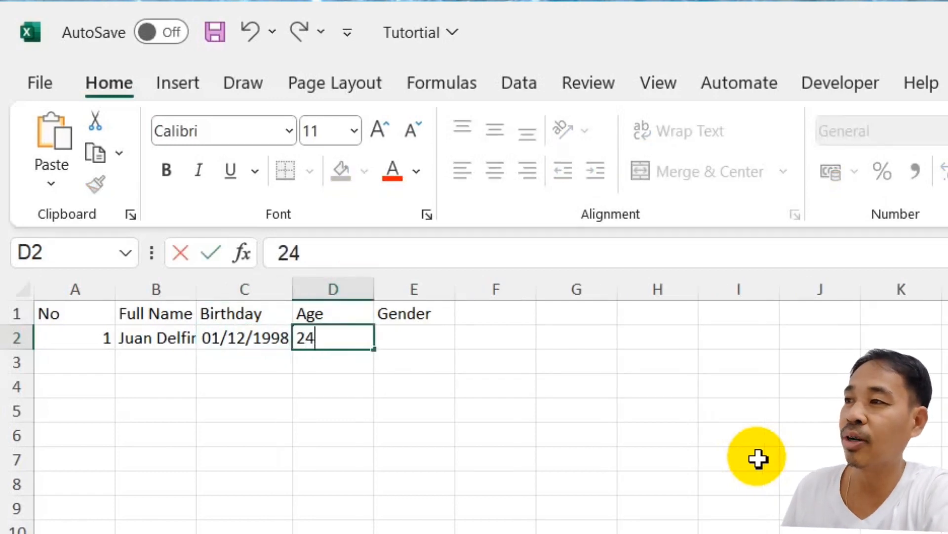
{"action": "key", "text": "Tab"}
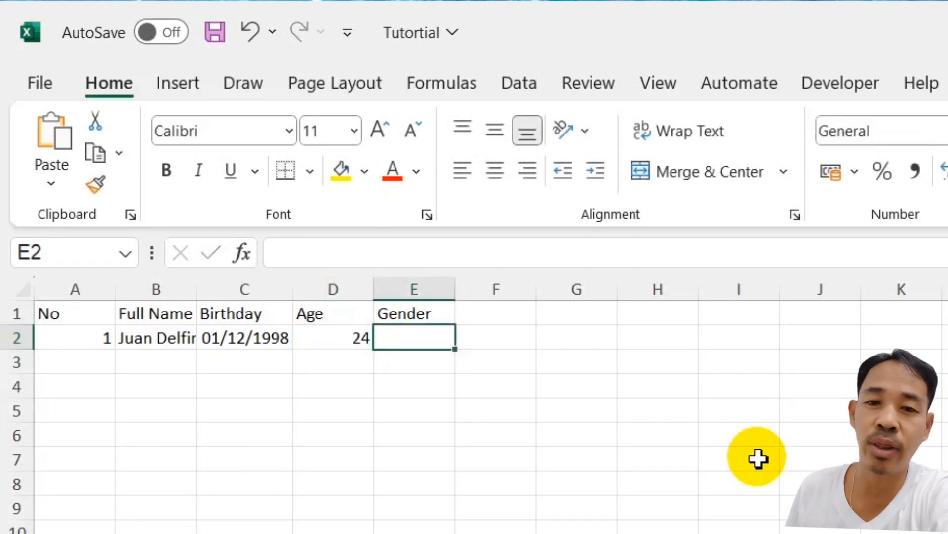
{"action": "type", "text": "Male"}
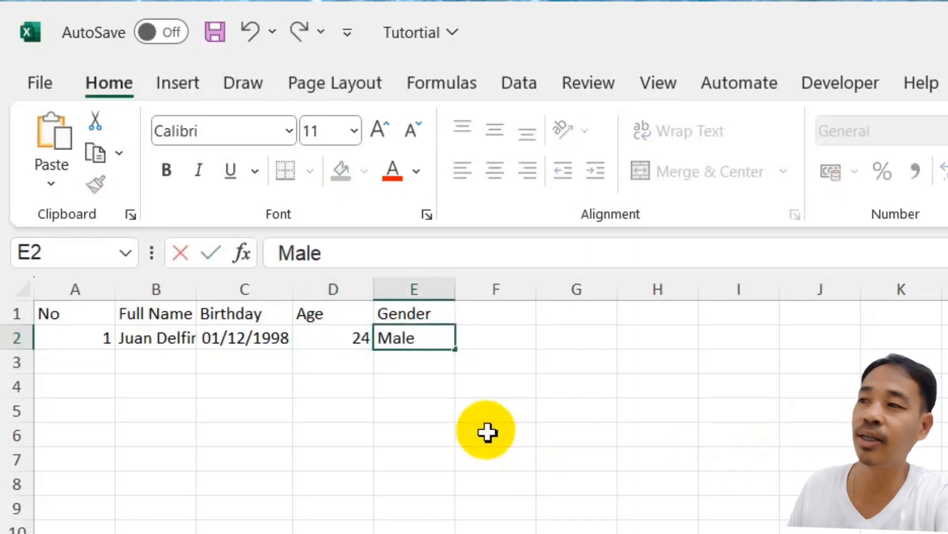
{"action": "left_click", "coordinate": [307, 360]}
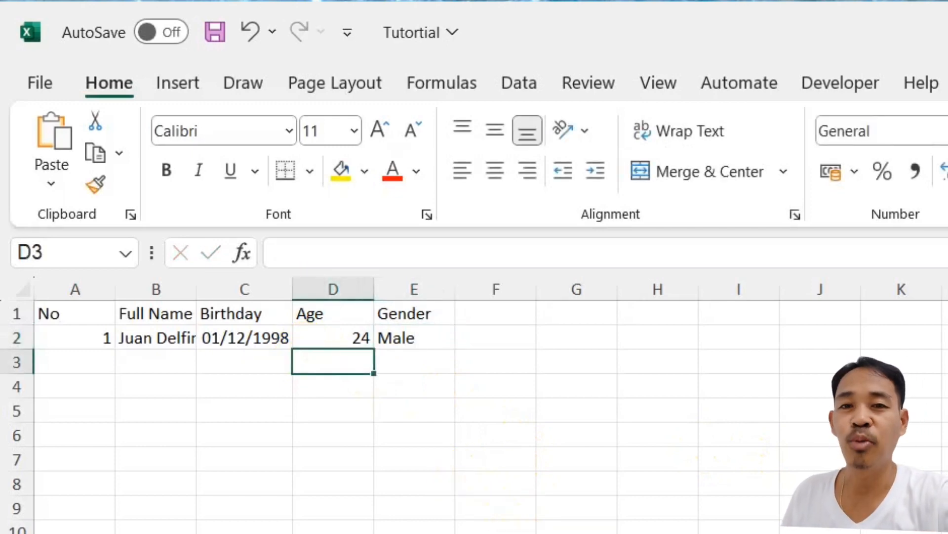
{"action": "left_click", "coordinate": [402, 332]}
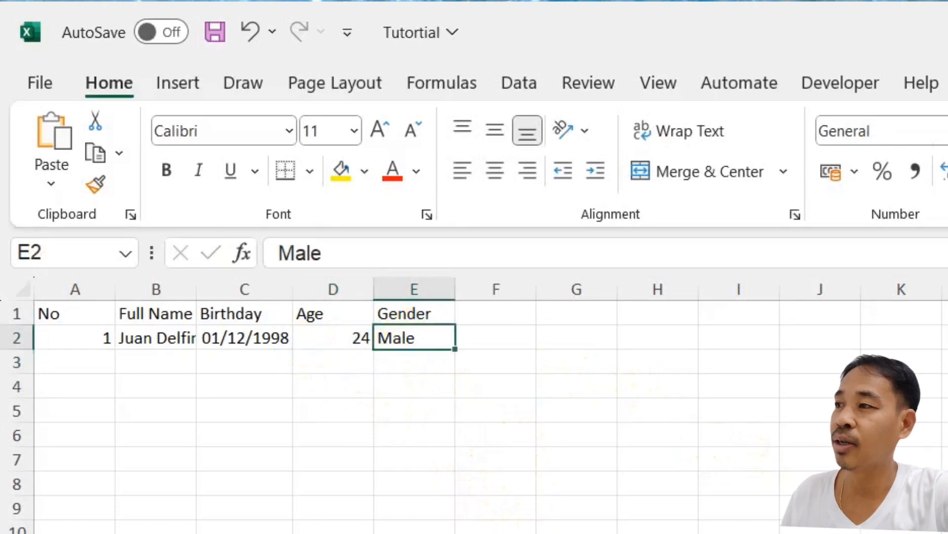
{"action": "key", "text": "alt+Tab"}
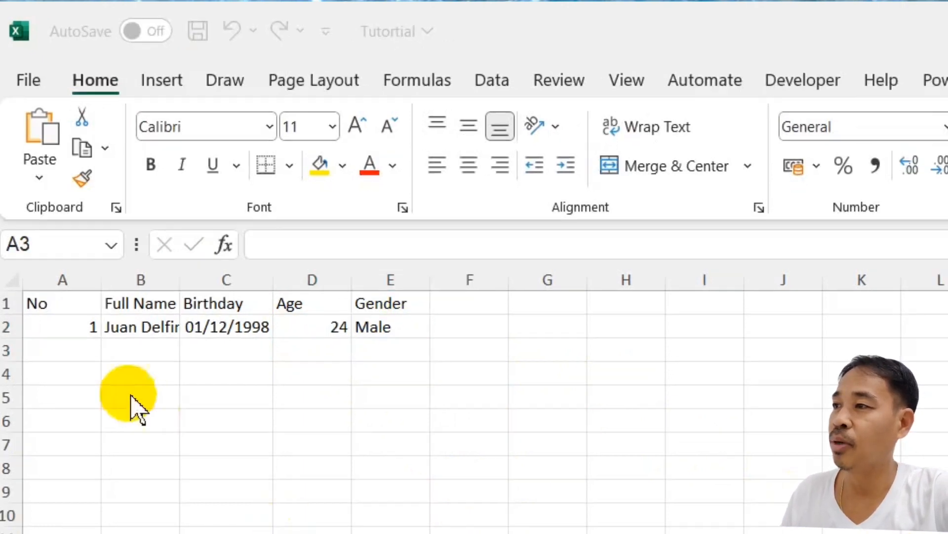
- Enter record number 2 in A3 and the second person's full name in B3
{"action": "double_click", "coordinate": [87, 361]}
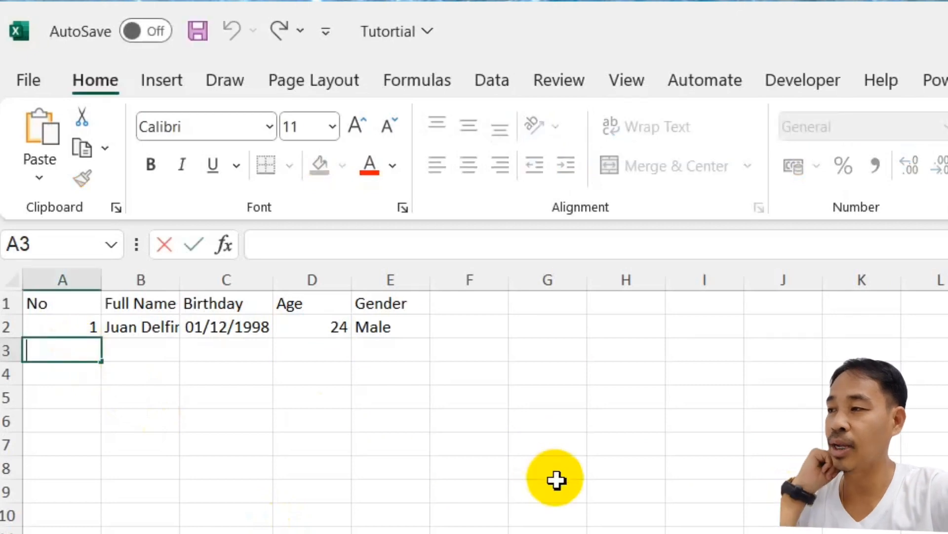
{"action": "type", "text": "2"}
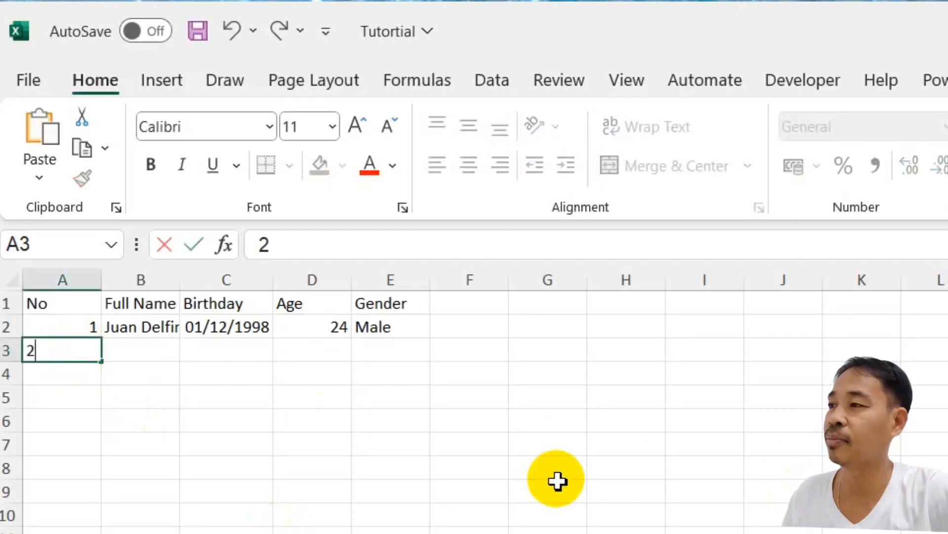
{"action": "key", "text": "Tab"}
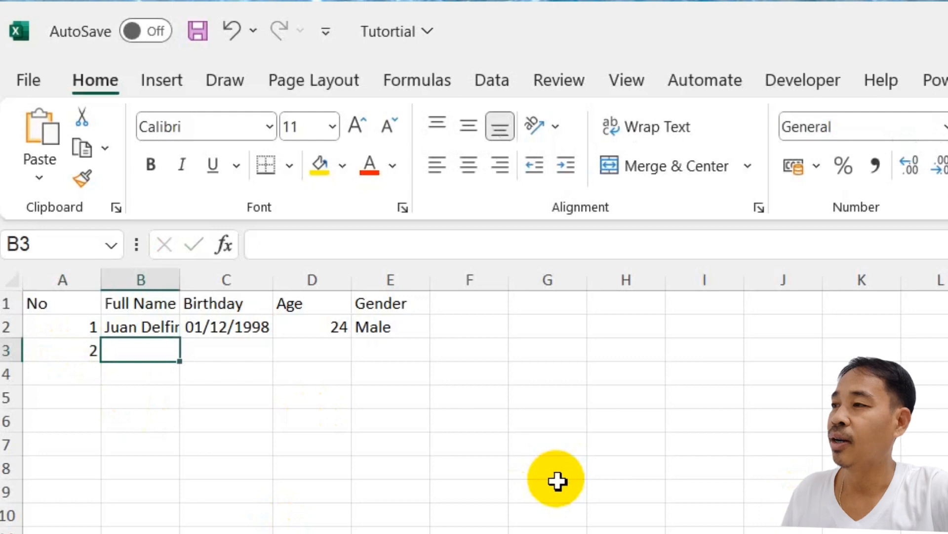
{"action": "type", "text": "Juan"}
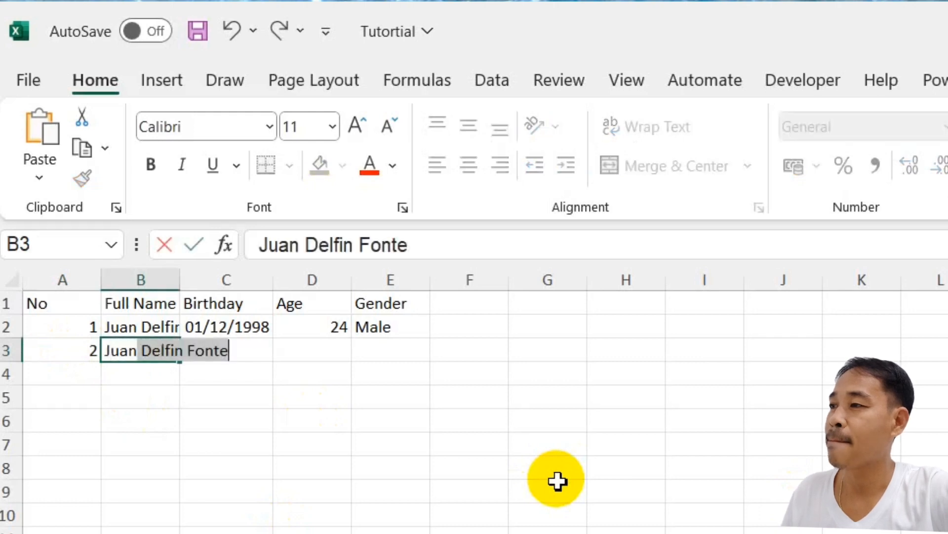
{"action": "key", "text": "BackSpace"}
{"action": "key", "text": "BackSpace"}
{"action": "key", "text": "BackSpace"}
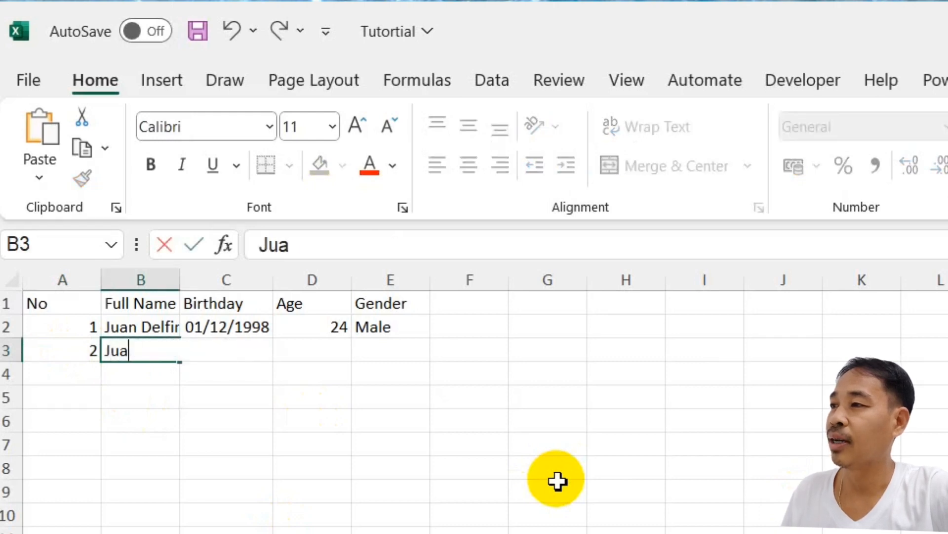
{"action": "key", "text": "BackSpace"}
{"action": "key", "text": "BackSpace"}
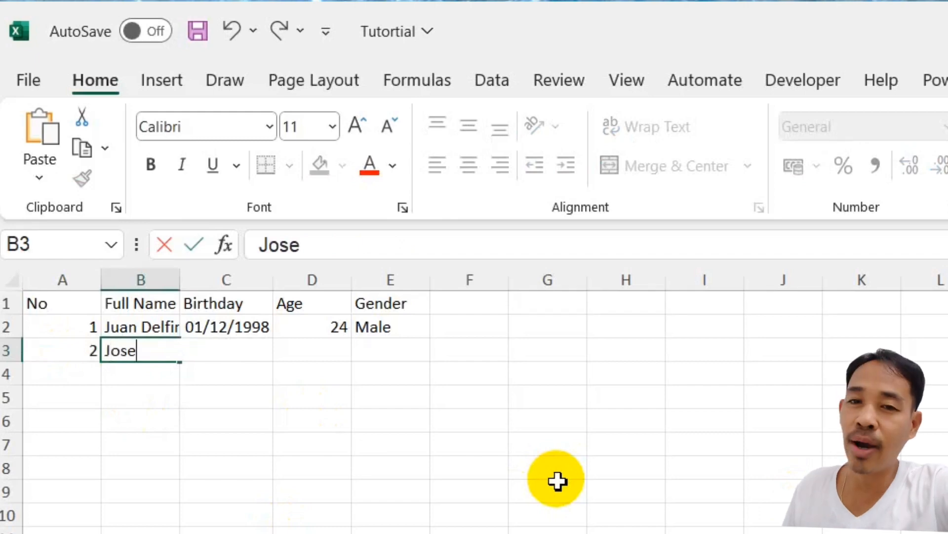
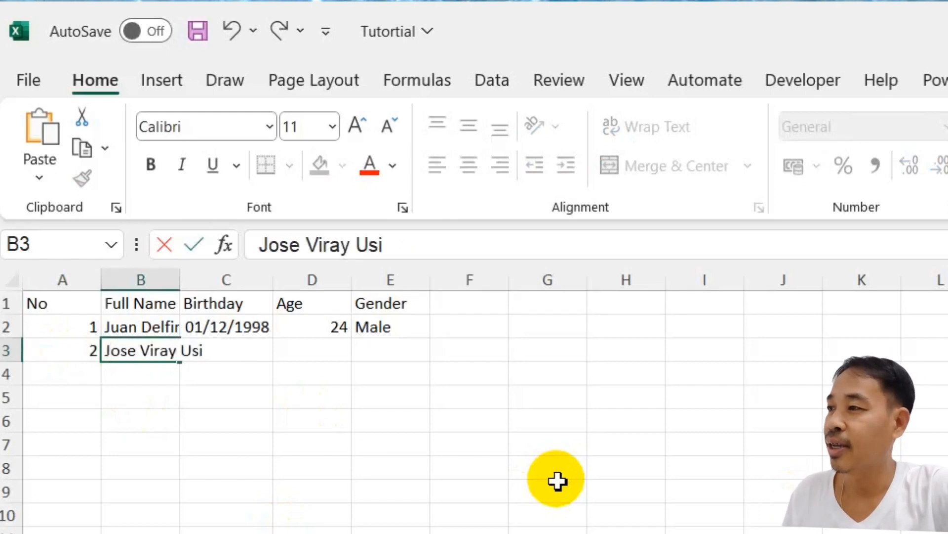
{"action": "key", "text": "Tab"}
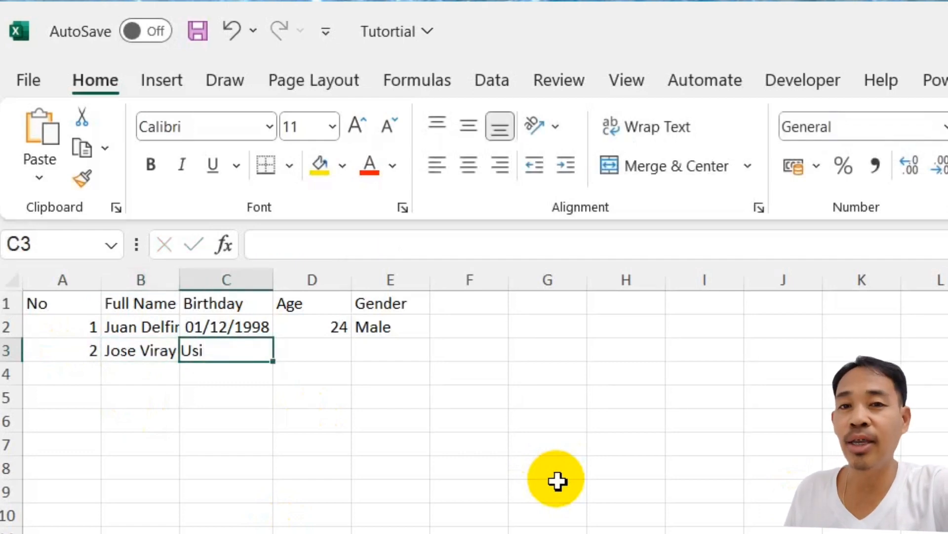
- Fill C3:E3 with birthday 12/12/1990, age 32 and gender Male
{"action": "type", "text": "12-"}
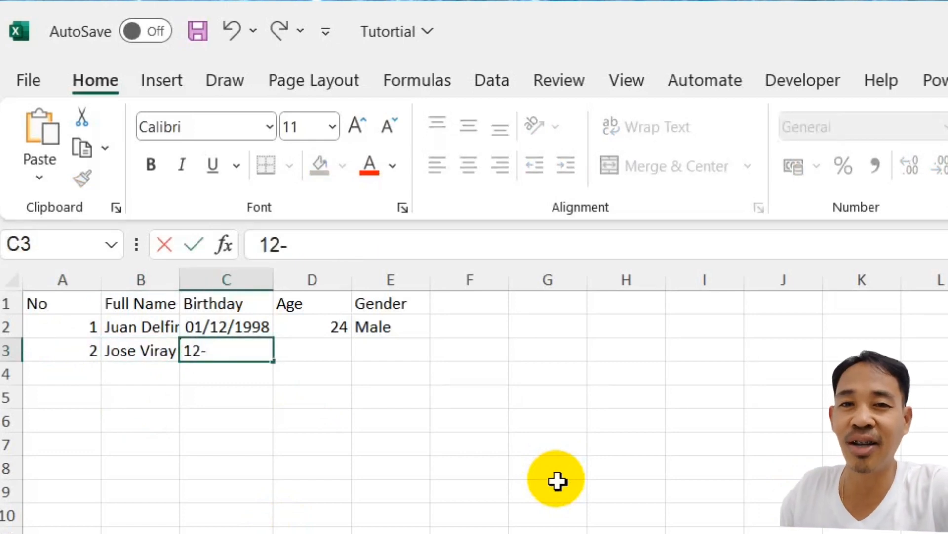
{"action": "type", "text": "12"}
{"action": "key", "text": "BackSpace"}
{"action": "key", "text": "BackSpace"}
{"action": "key", "text": "BackSpace"}
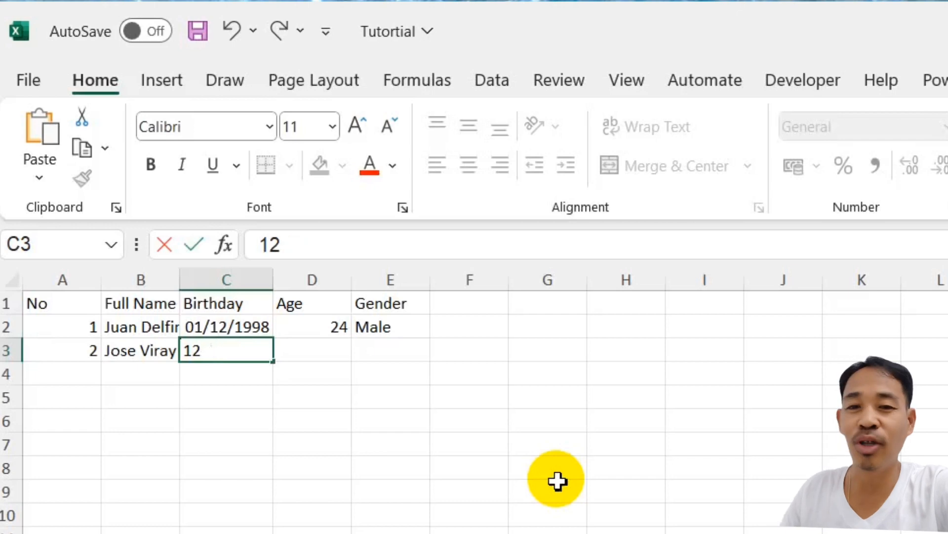
{"action": "key", "text": "BackSpace"}
{"action": "type", "text": "2/"}
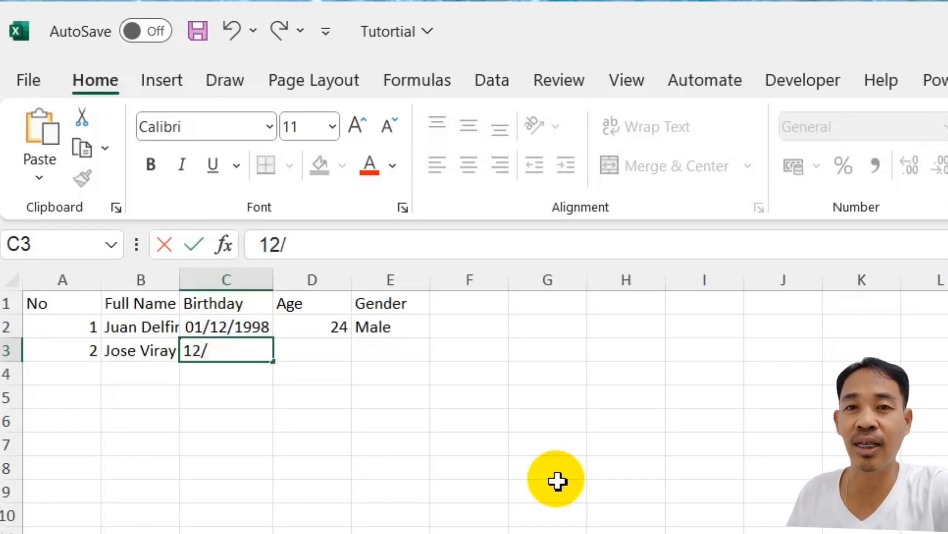
{"action": "type", "text": "12/"}
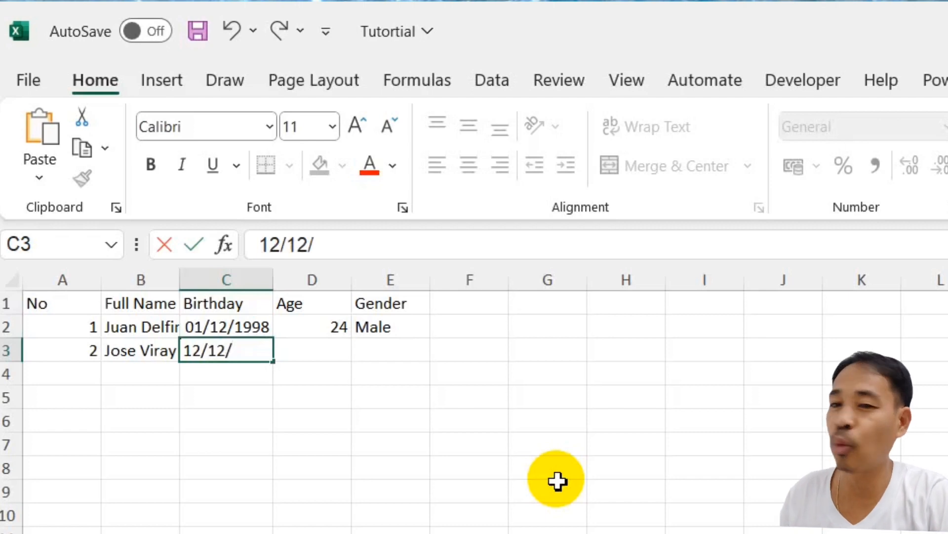
{"action": "type", "text": "1"}
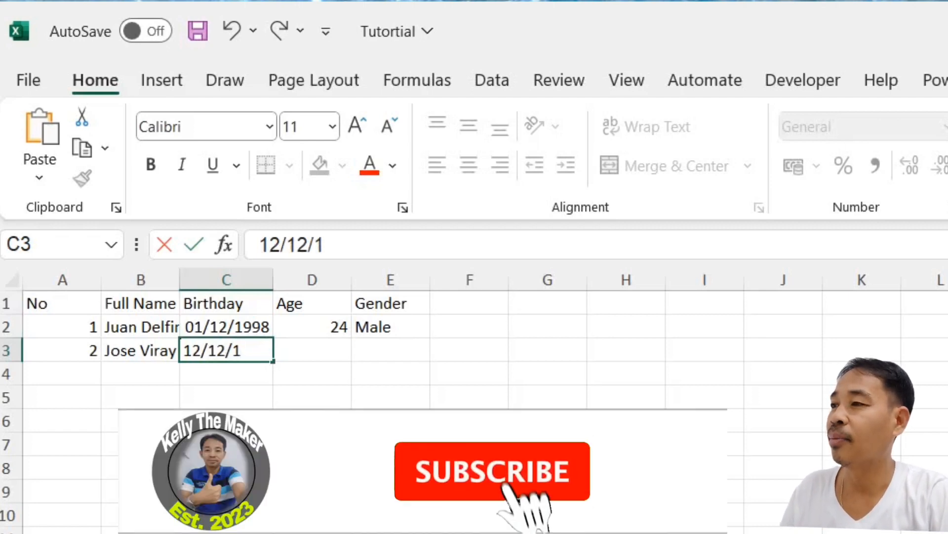
{"action": "type", "text": "990"}
{"action": "key", "text": "Tab"}
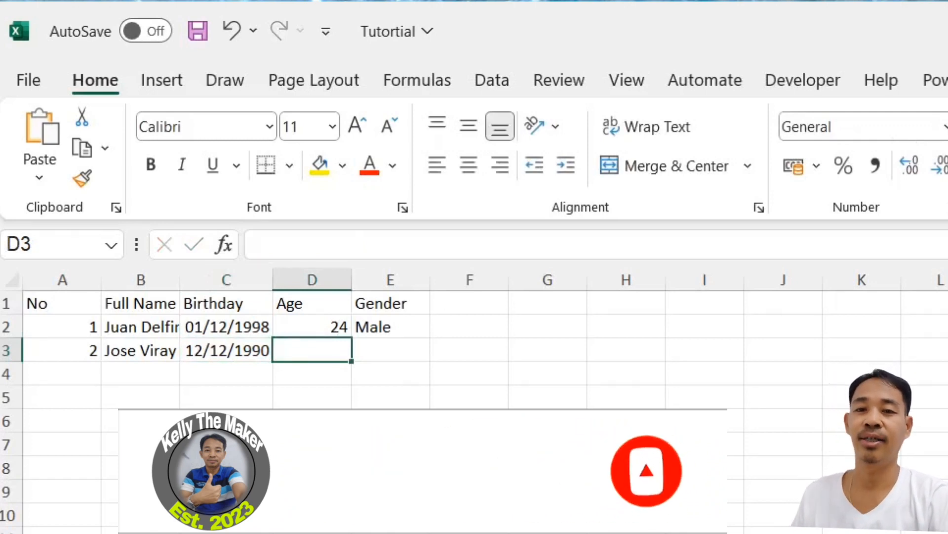
{"action": "type", "text": "32"}
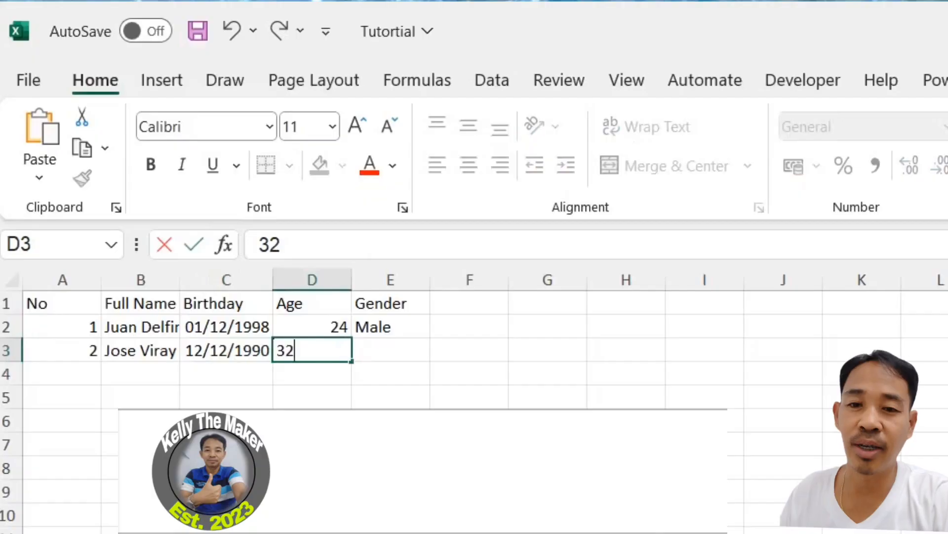
{"action": "key", "text": "Tab"}
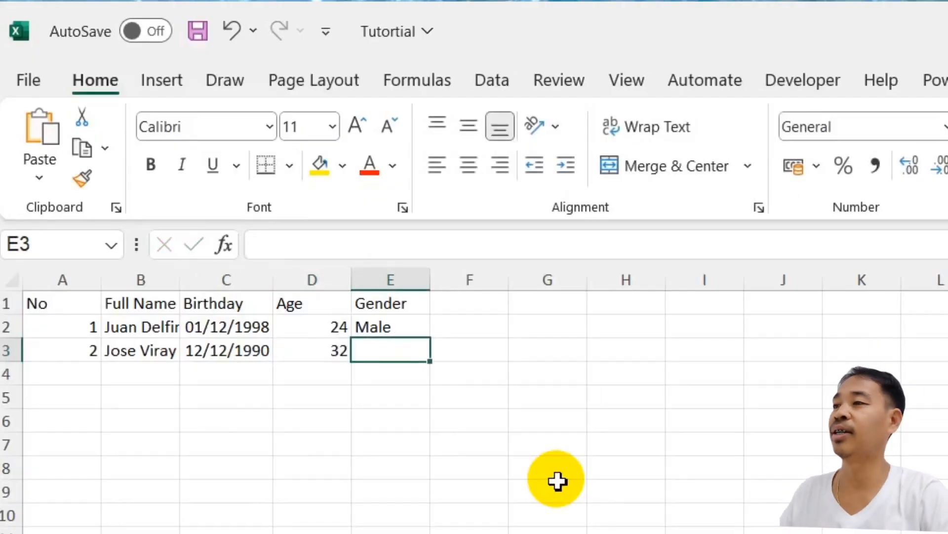
{"action": "type", "text": "Male"}
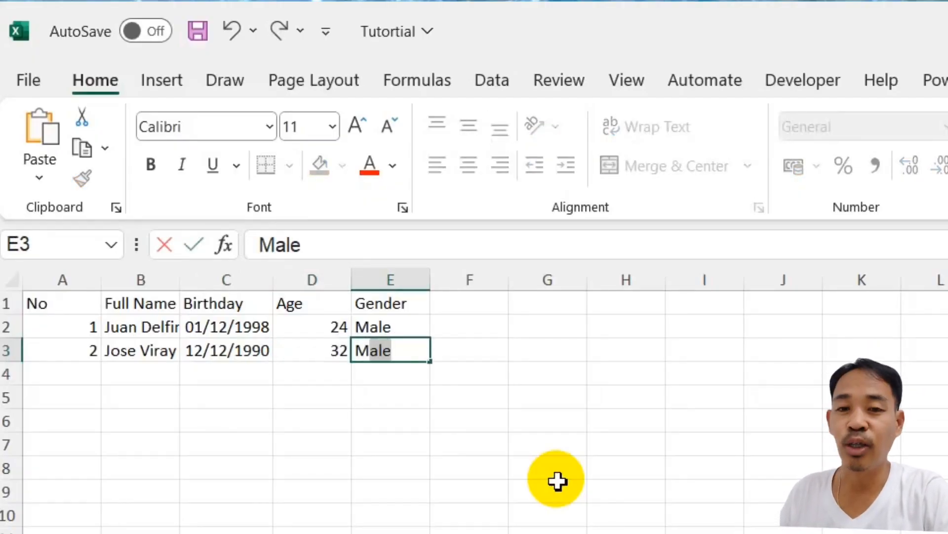
{"action": "key", "text": "Return"}
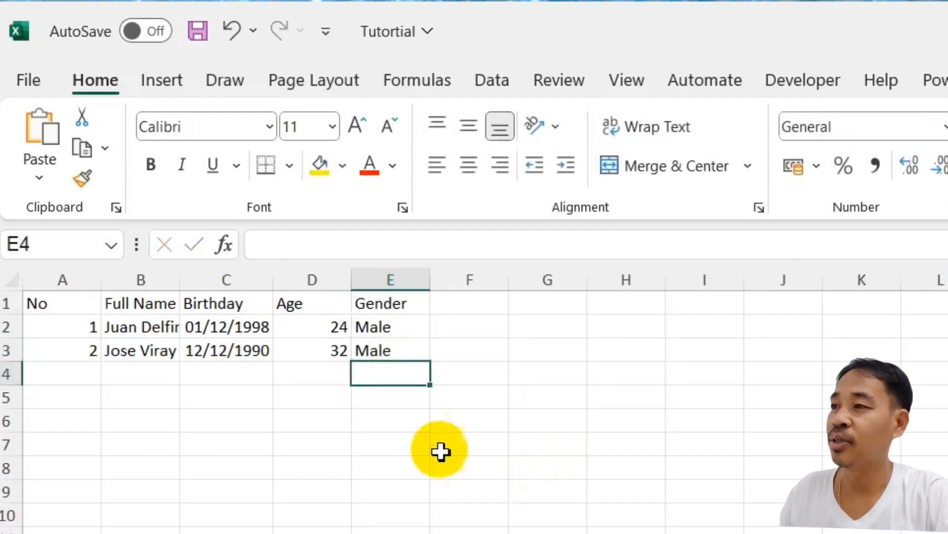
- Enter record number 3 in A4 and the third person's full name in B4
{"action": "left_click", "coordinate": [83, 371]}
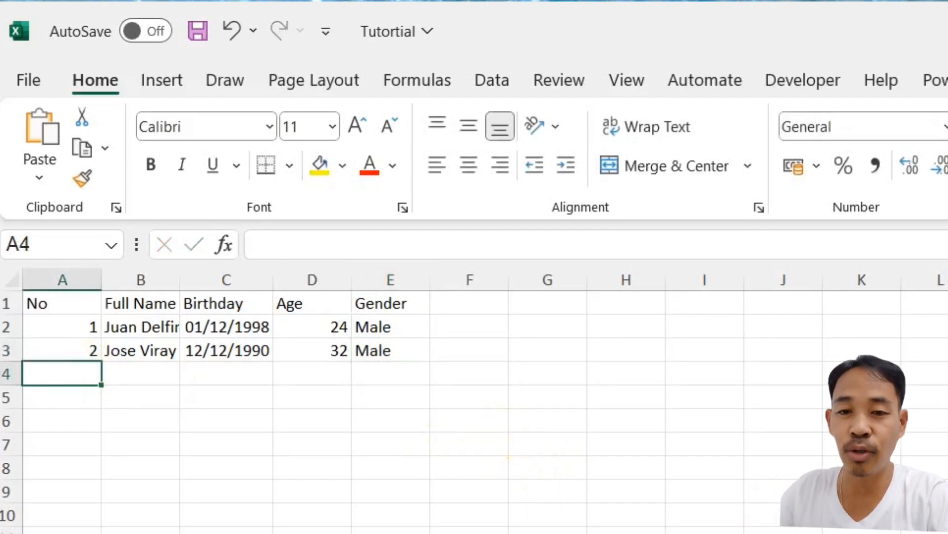
{"action": "key", "text": "alt+Tab"}
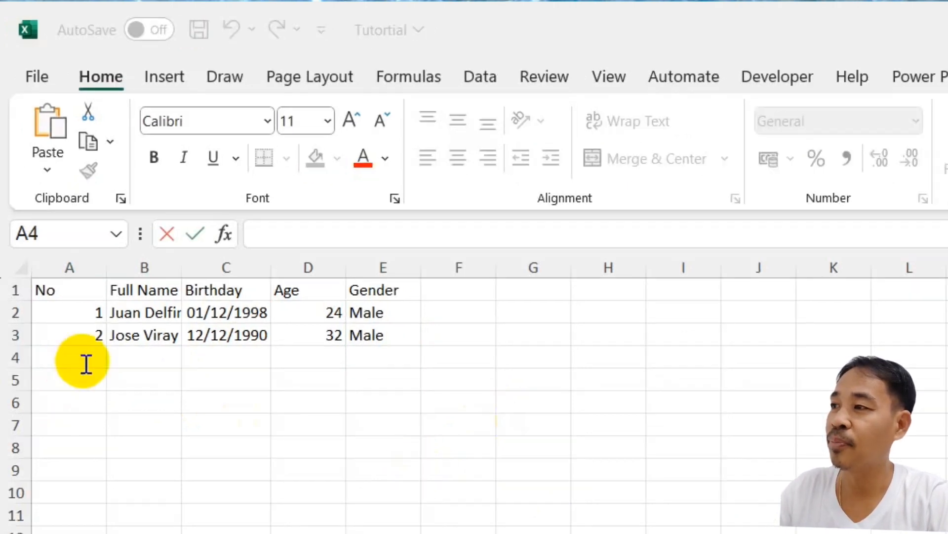
{"action": "left_click", "coordinate": [87, 360]}
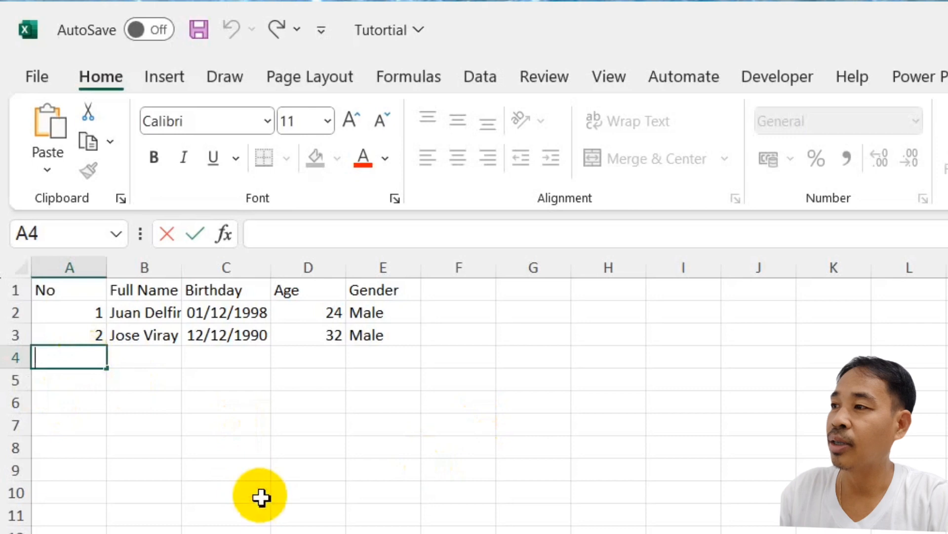
{"action": "type", "text": "3"}
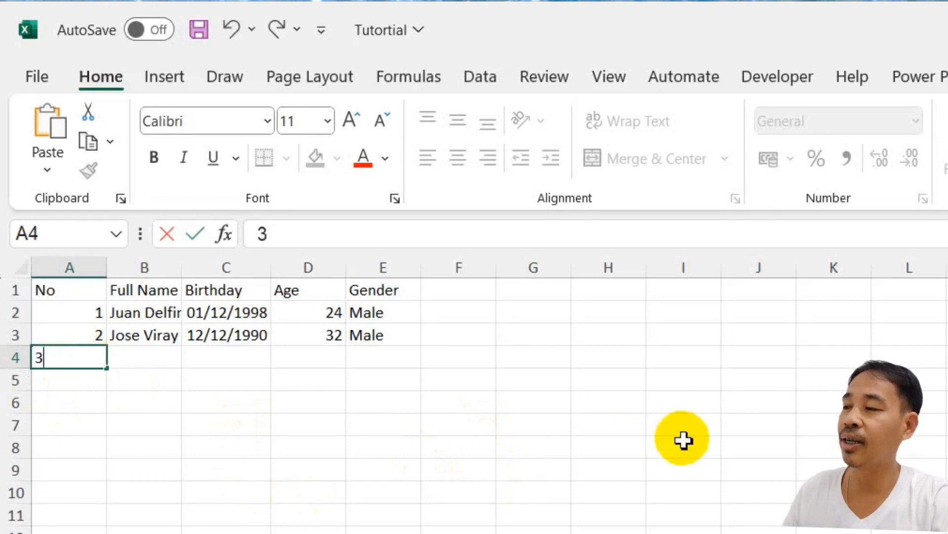
{"action": "key", "text": "Tab"}
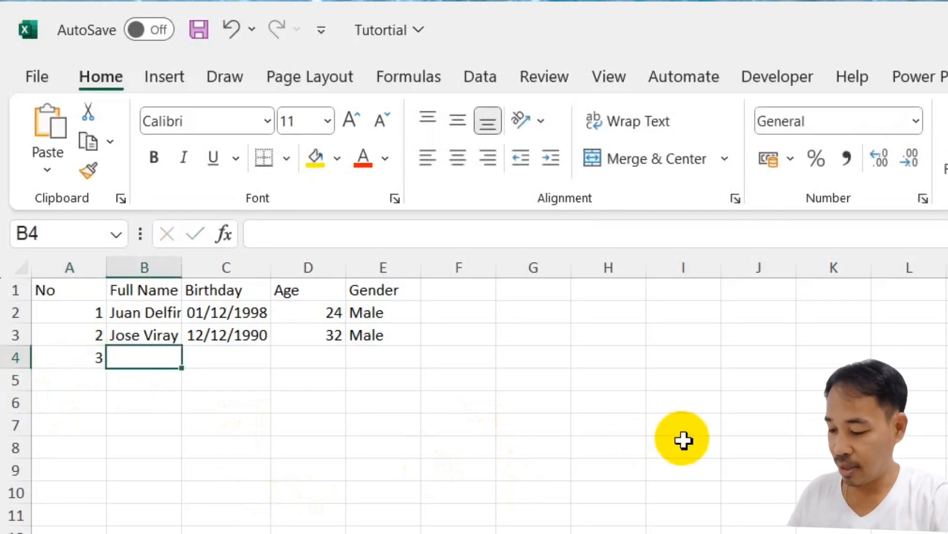
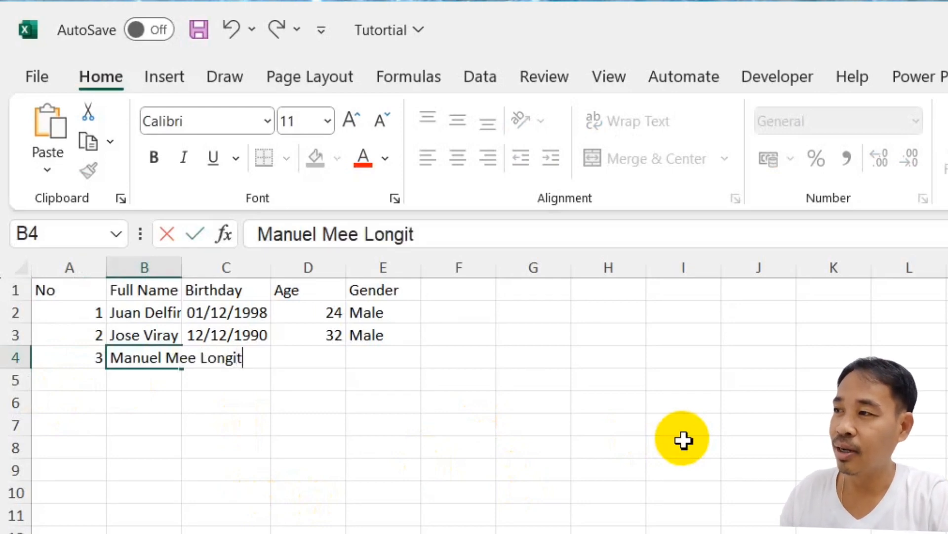
{"action": "key", "text": "Tab"}
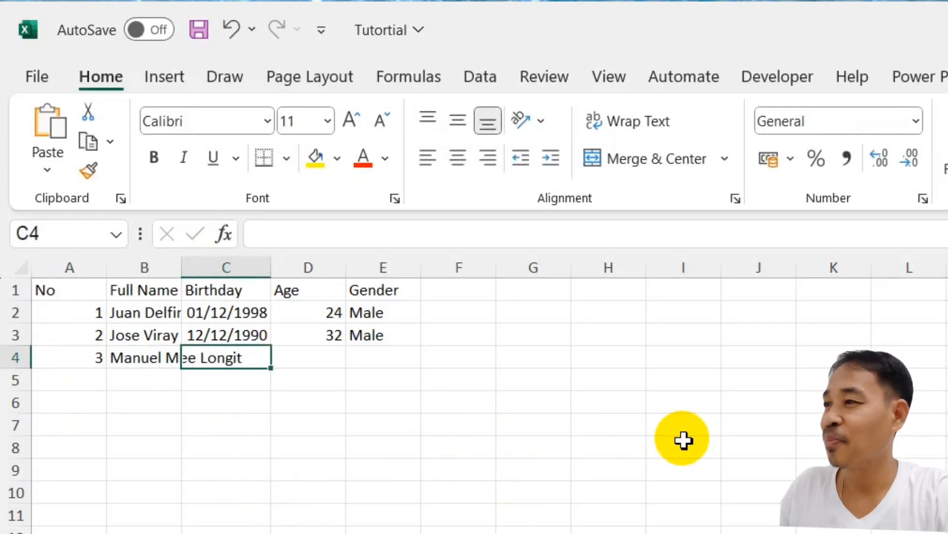
- Fill C4:E4 with birthday 03/04/2000, age 23 and gender Male
{"action": "type", "text": "03"}
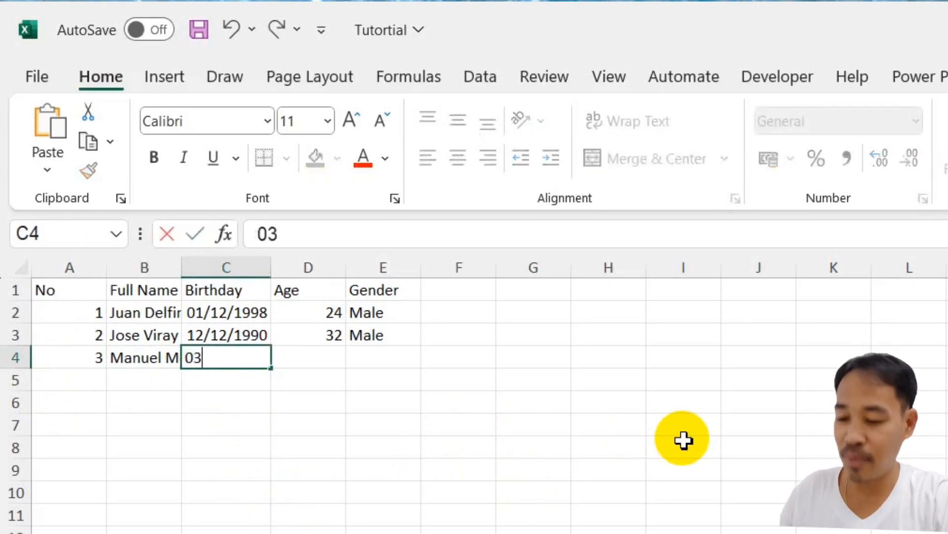
{"action": "type", "text": "/04/"}
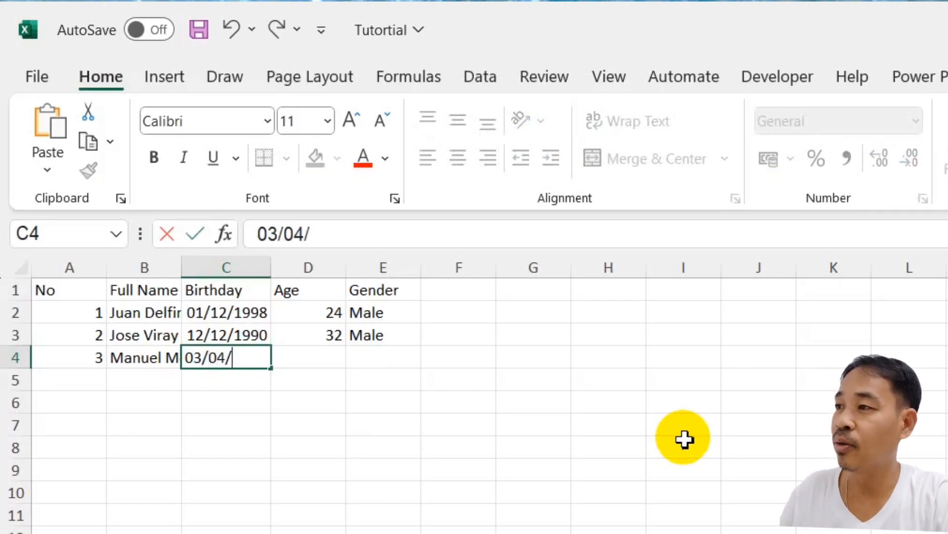
{"action": "type", "text": "2000"}
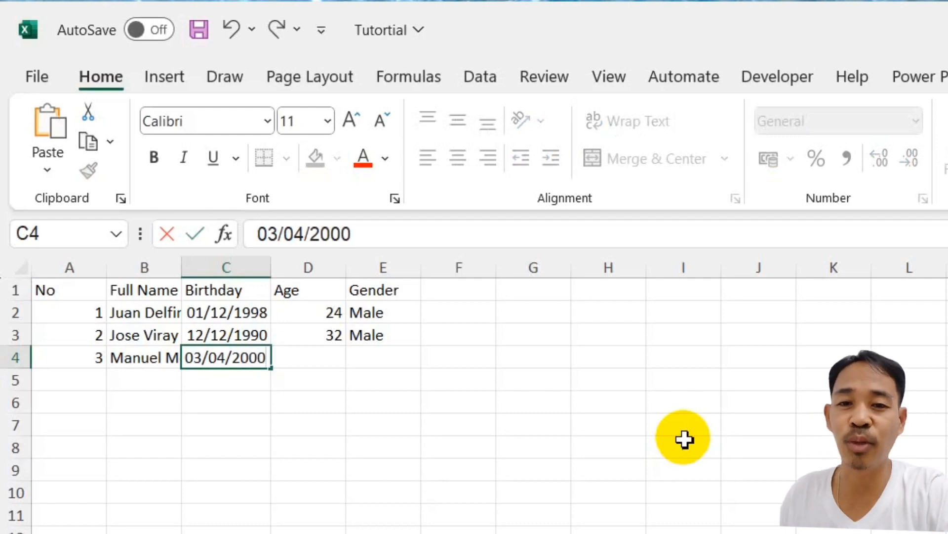
{"action": "key", "text": "Tab"}
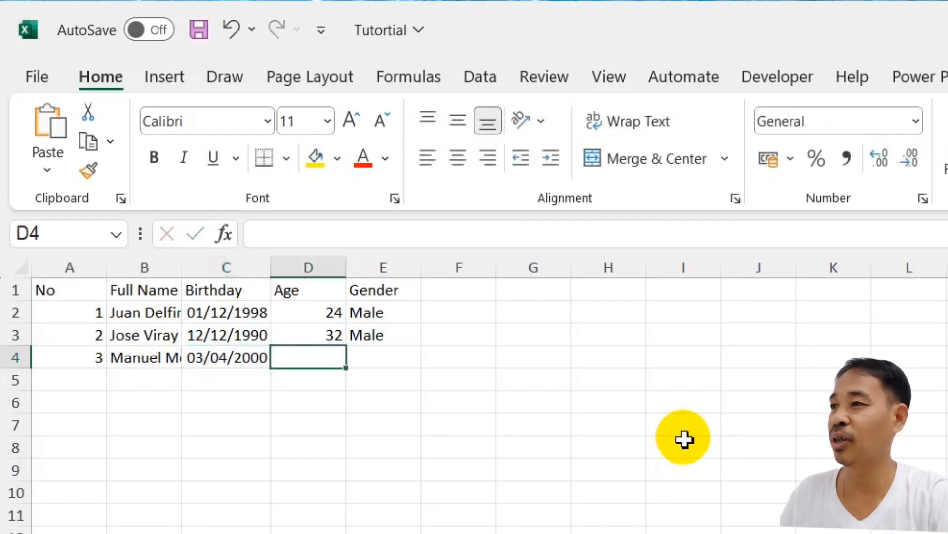
{"action": "type", "text": "23"}
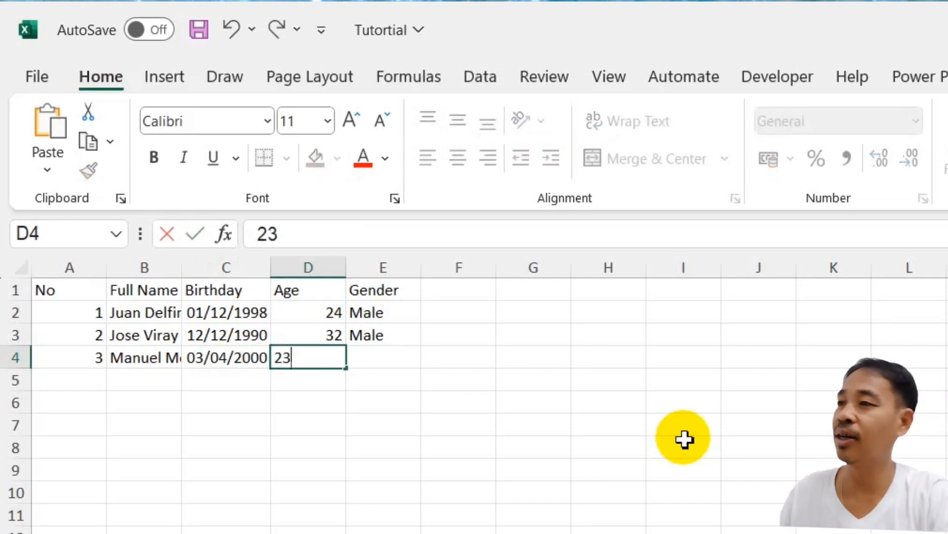
{"action": "key", "text": "Tab"}
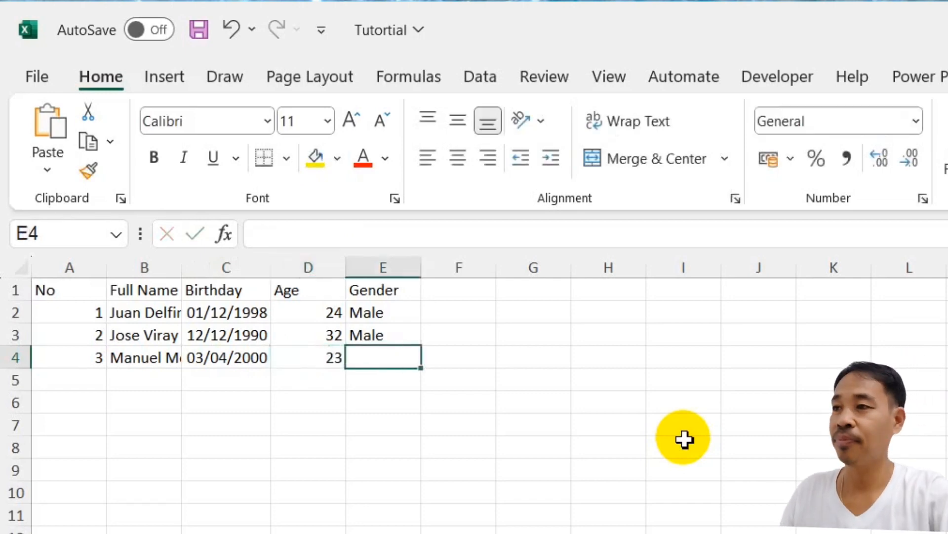
{"action": "type", "text": "Male"}
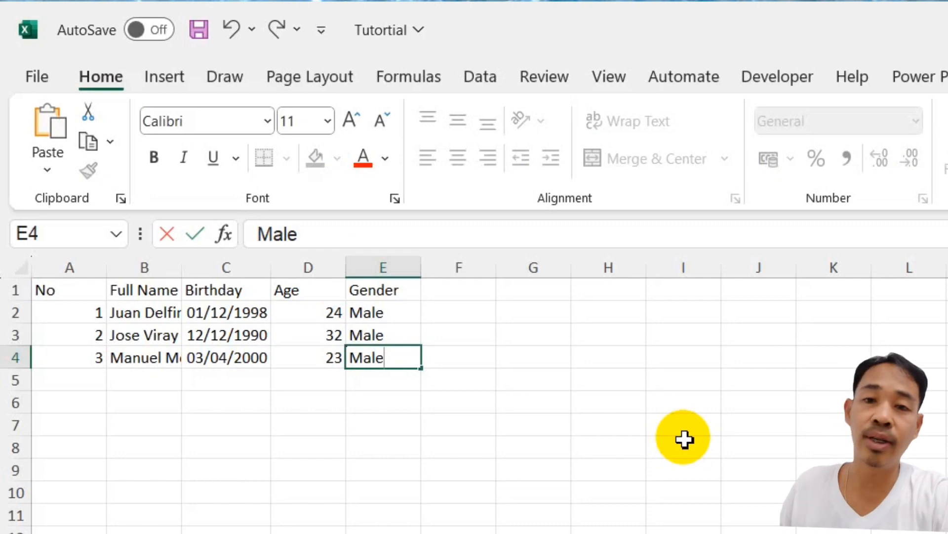
{"action": "key", "text": "Return"}
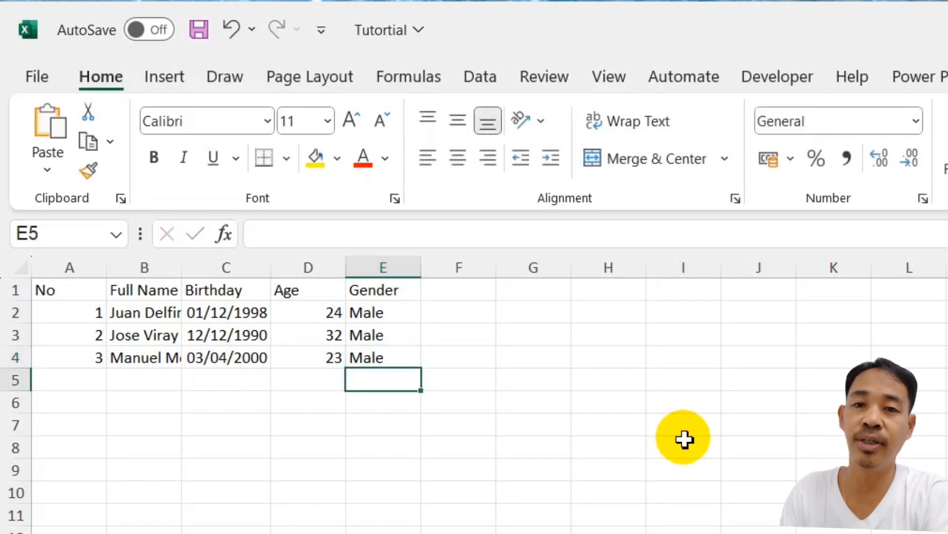
- Fill row 5 with number 4, a full name, birthday 05/06/1978, age 45 and Male
{"action": "left_click", "coordinate": [85, 383]}
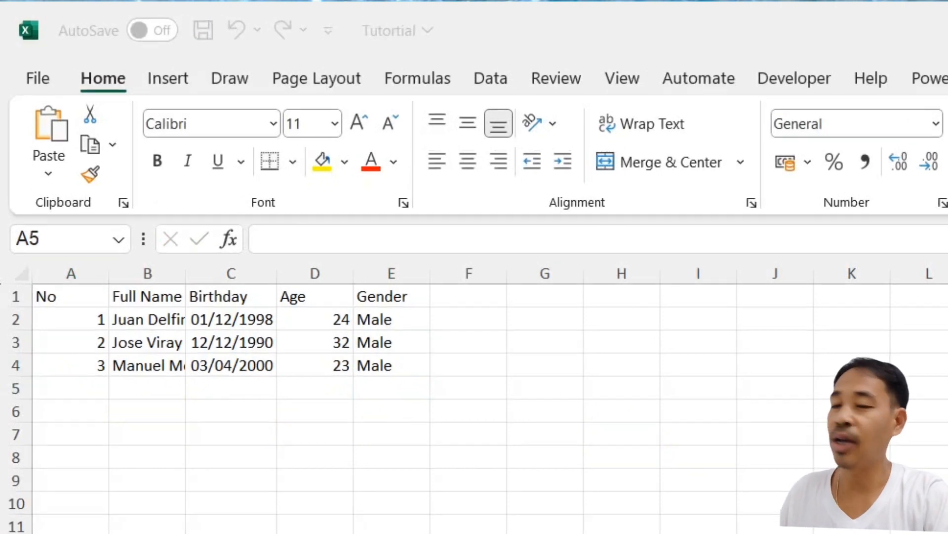
{"action": "left_click", "coordinate": [76, 387]}
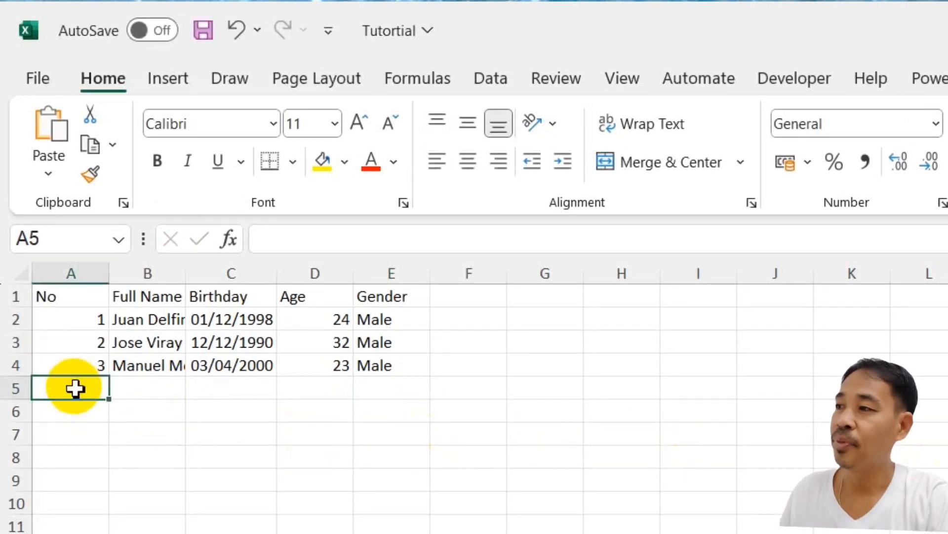
{"action": "type", "text": "4"}
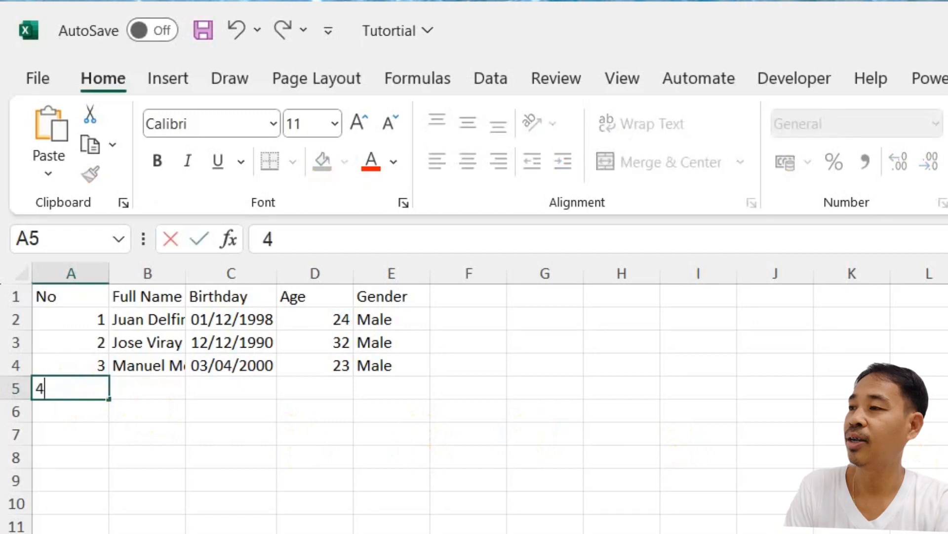
{"action": "key", "text": "Tab"}
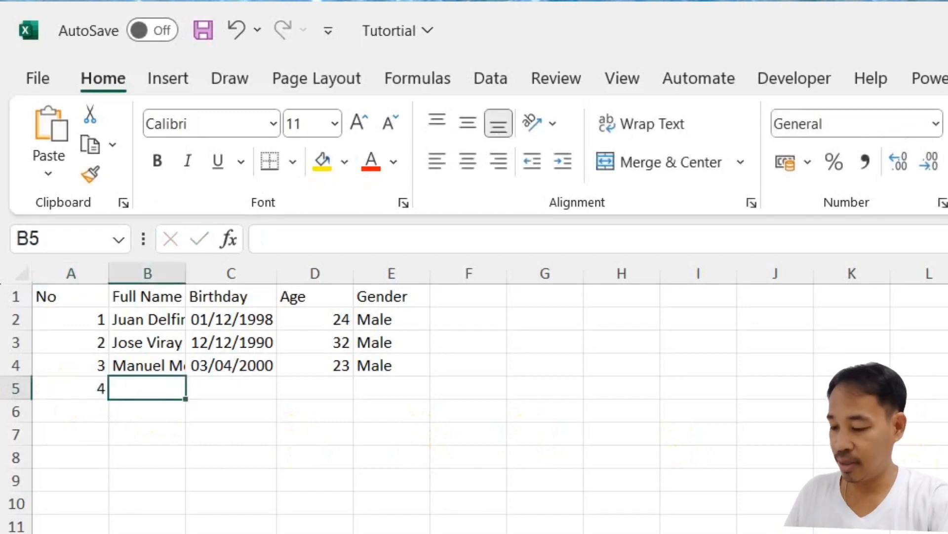
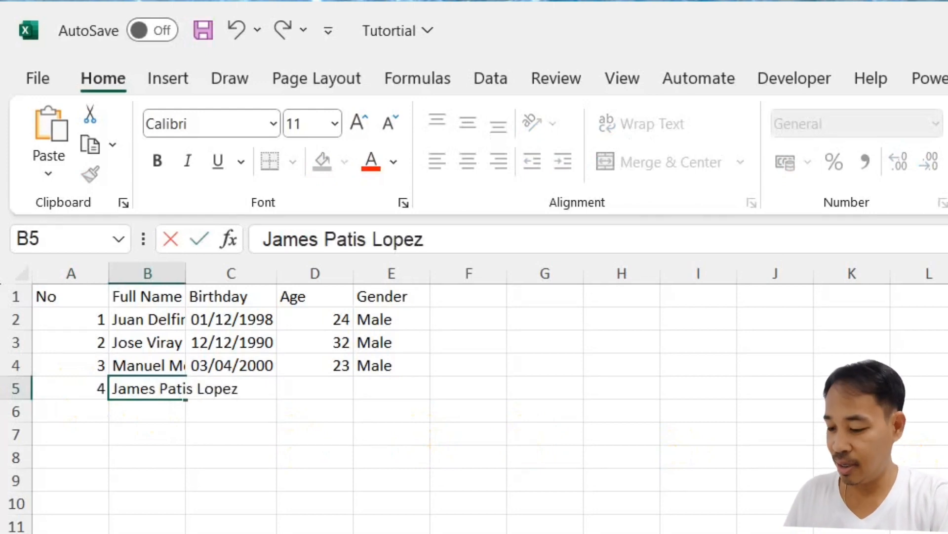
{"action": "key", "text": "Tab"}
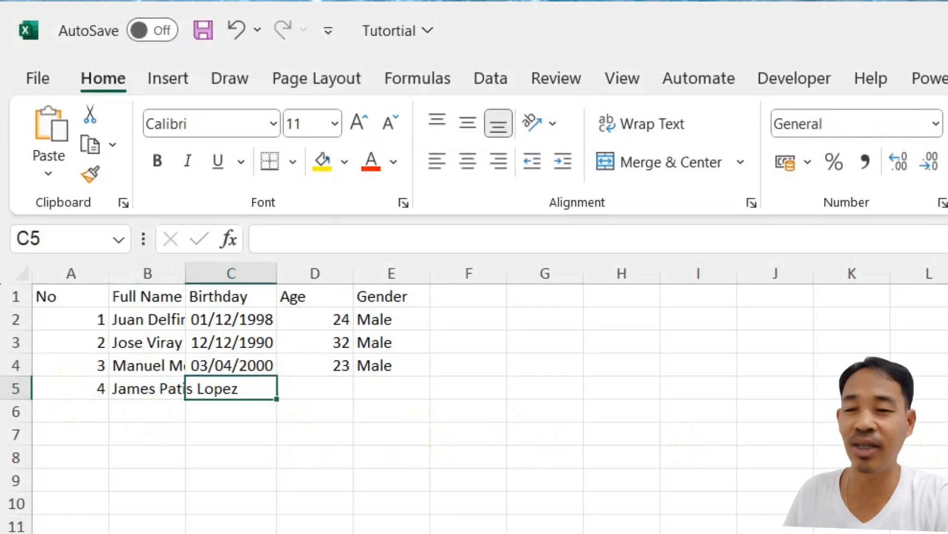
{"action": "type", "text": "05"}
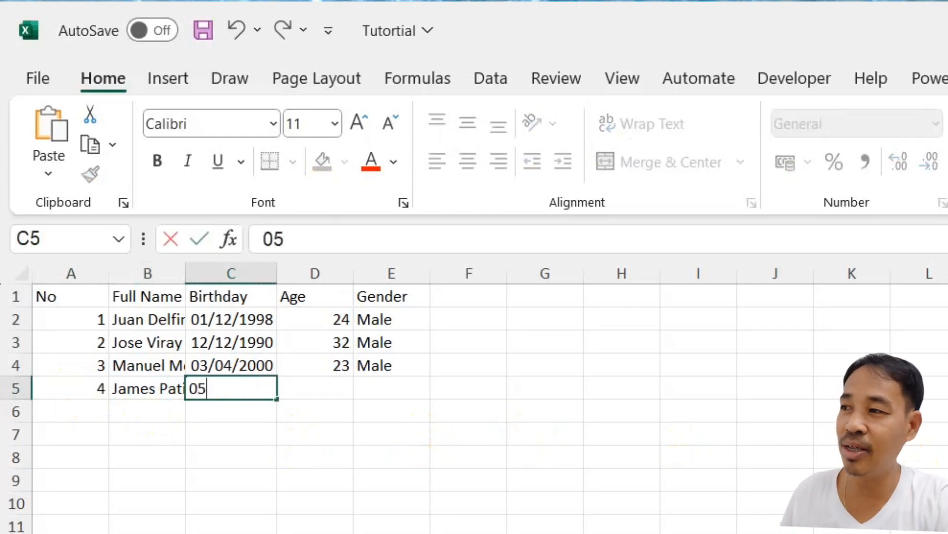
{"action": "type", "text": "/0"}
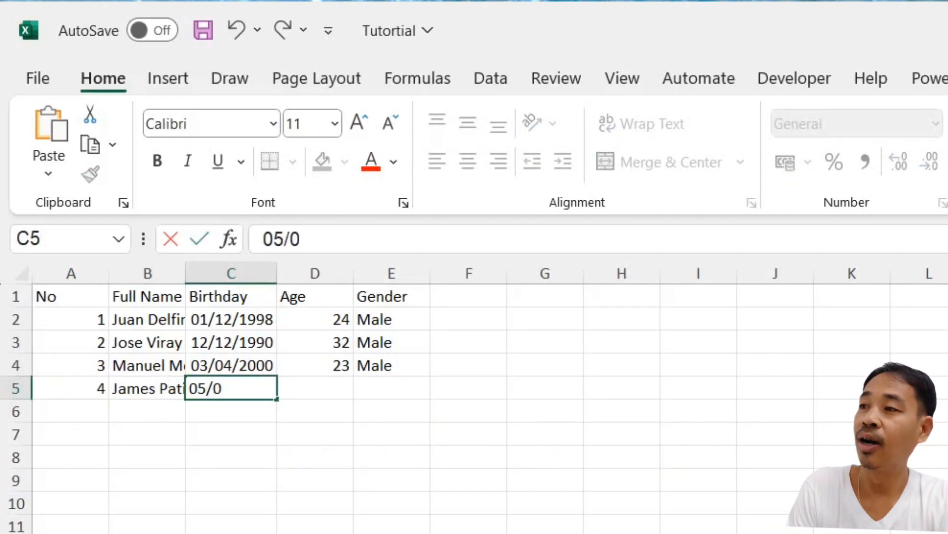
{"action": "type", "text": "6/1"}
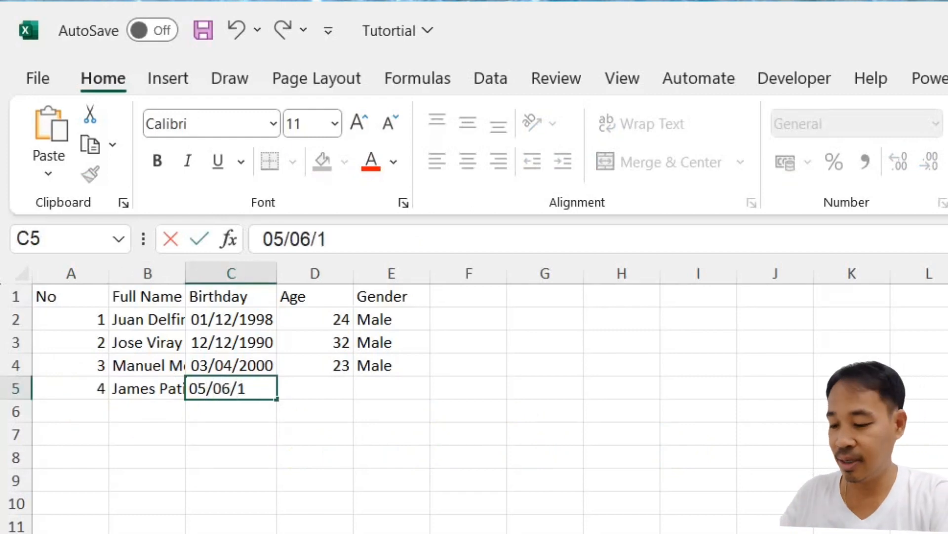
{"action": "type", "text": "978"}
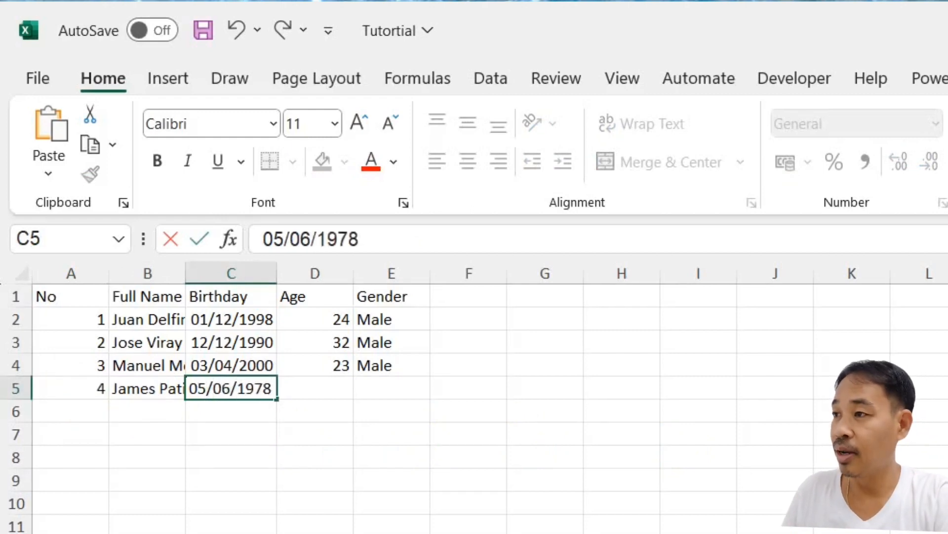
{"action": "key", "text": "Tab"}
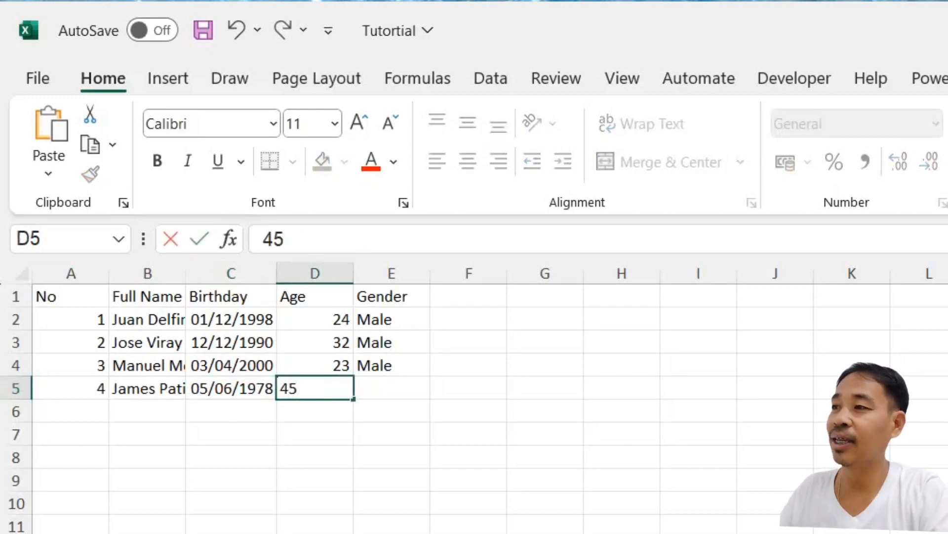
{"action": "key", "text": "Tab"}
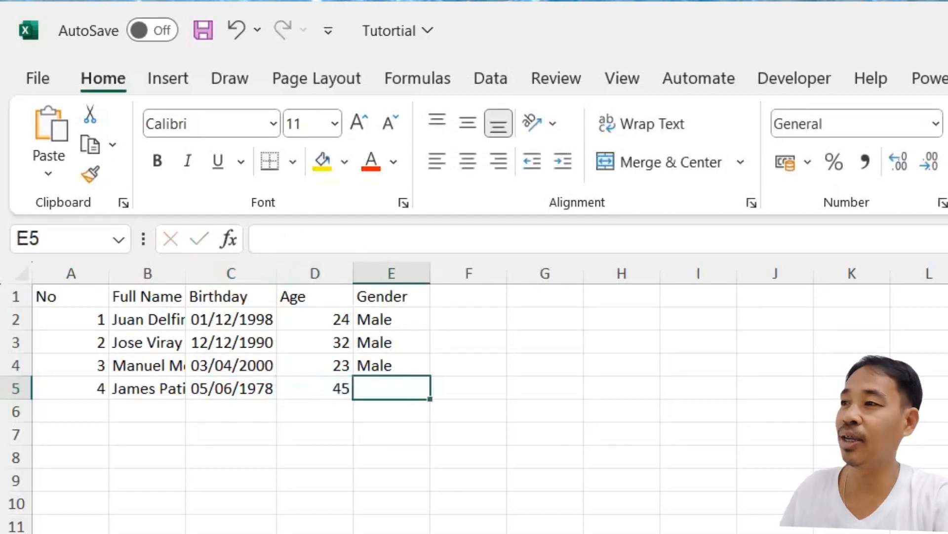
{"action": "type", "text": "Male"}
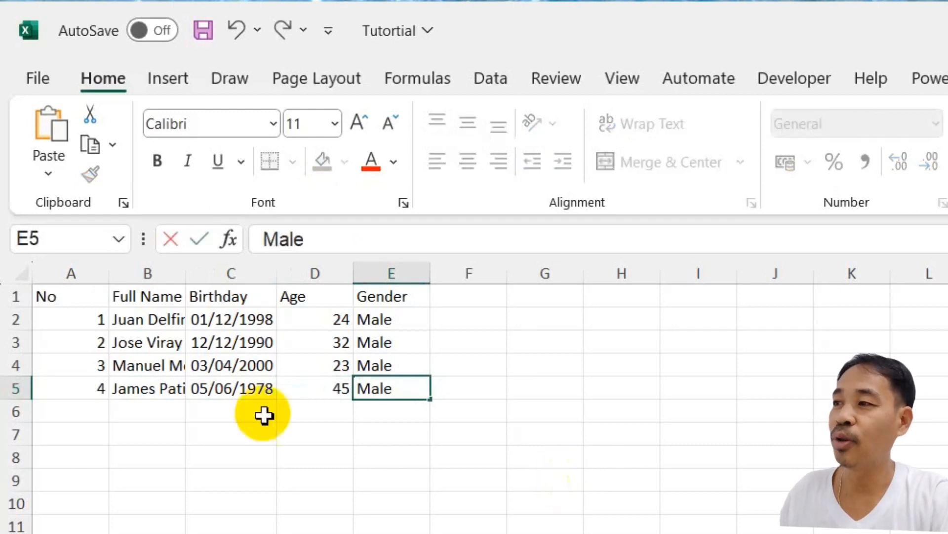
{"action": "left_click", "coordinate": [79, 412]}
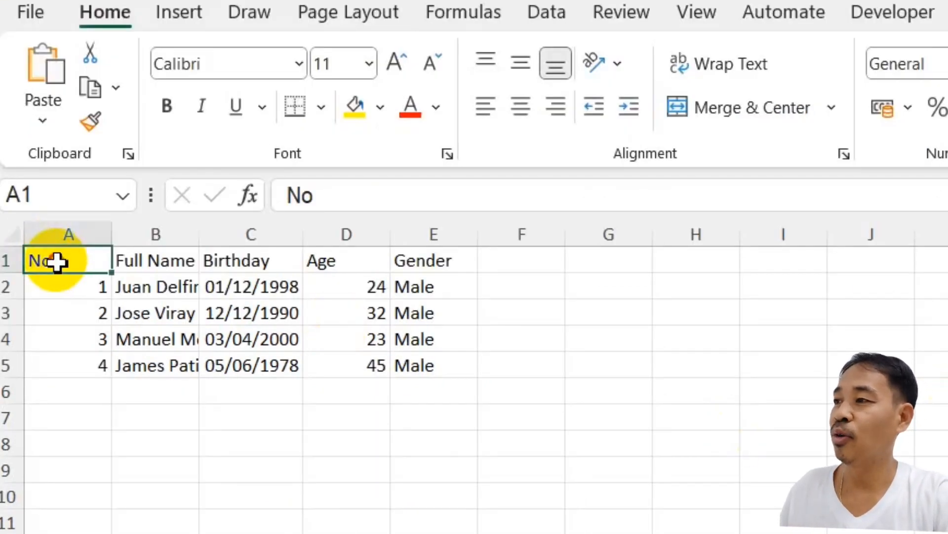
- Fill header cells A1:E1 yellow and AutoFit every column's width to its contents
{"action": "left_click_drag", "start_coordinate": [61, 260], "coordinate": [415, 260]}
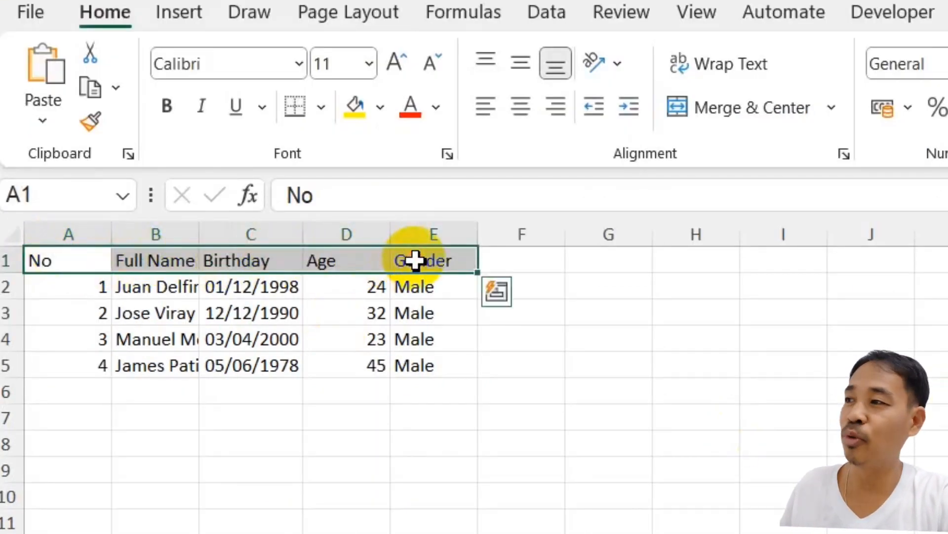
{"action": "left_click", "coordinate": [352, 108]}
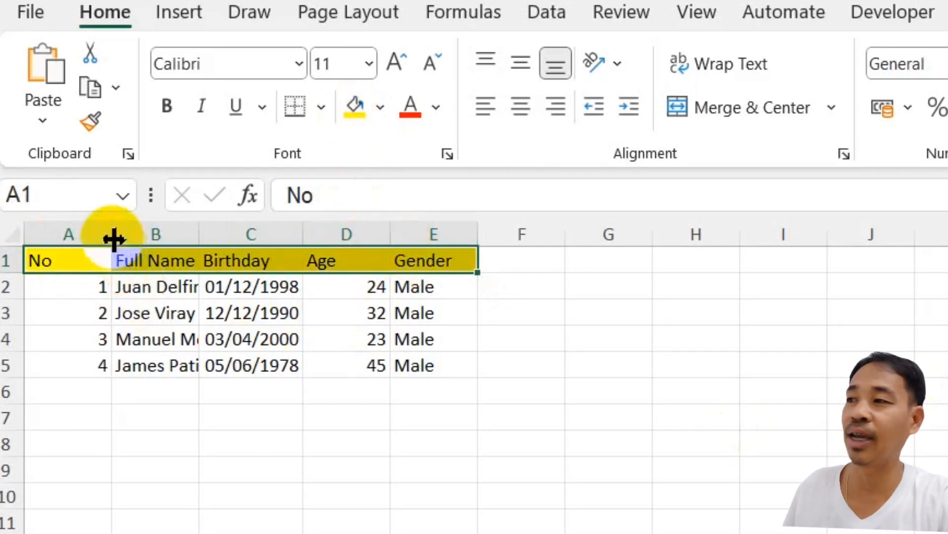
{"action": "left_click", "coordinate": [12, 242]}
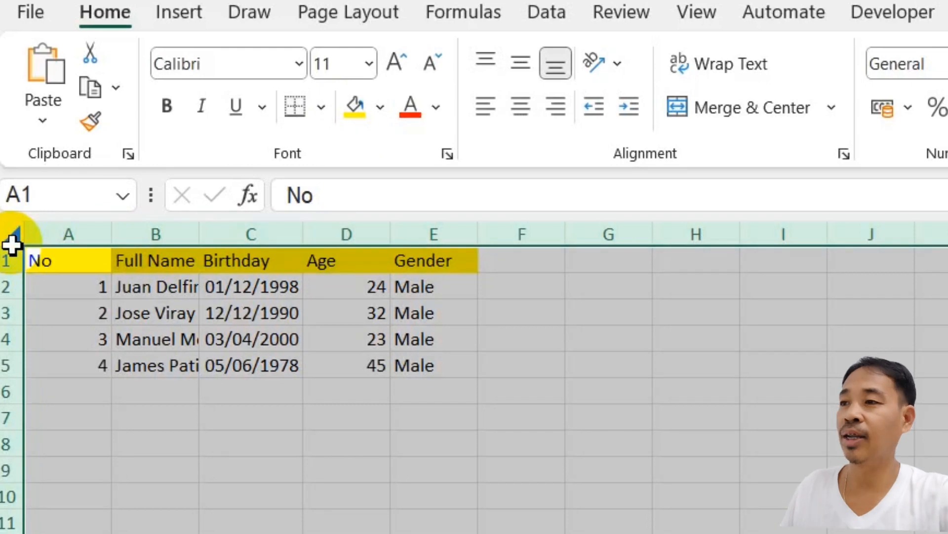
{"action": "double_click", "coordinate": [118, 236]}
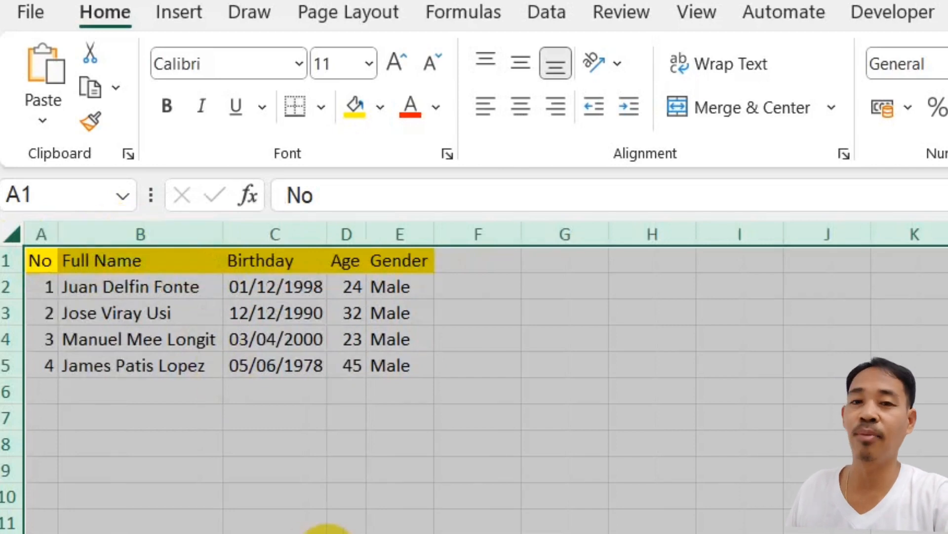
{"action": "left_click", "coordinate": [269, 405]}
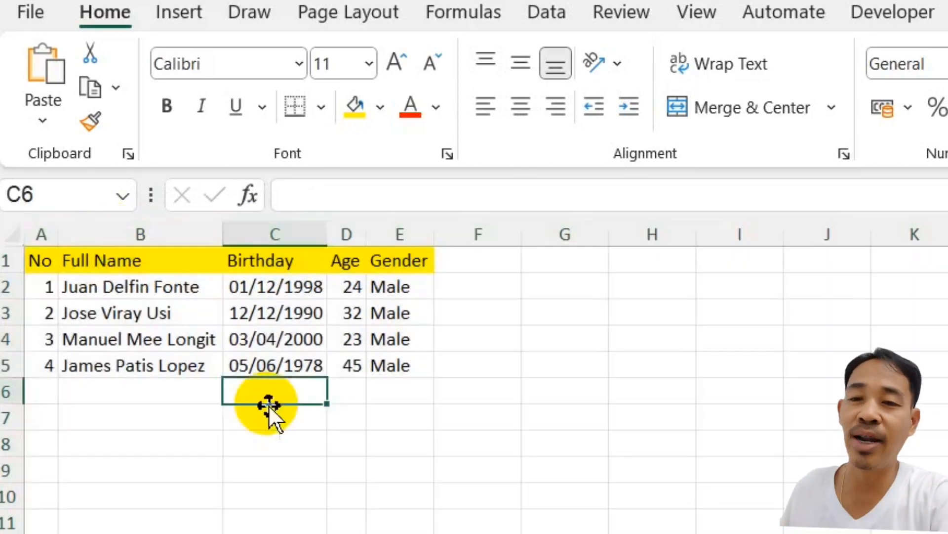
{"action": "left_click", "coordinate": [474, 383]}
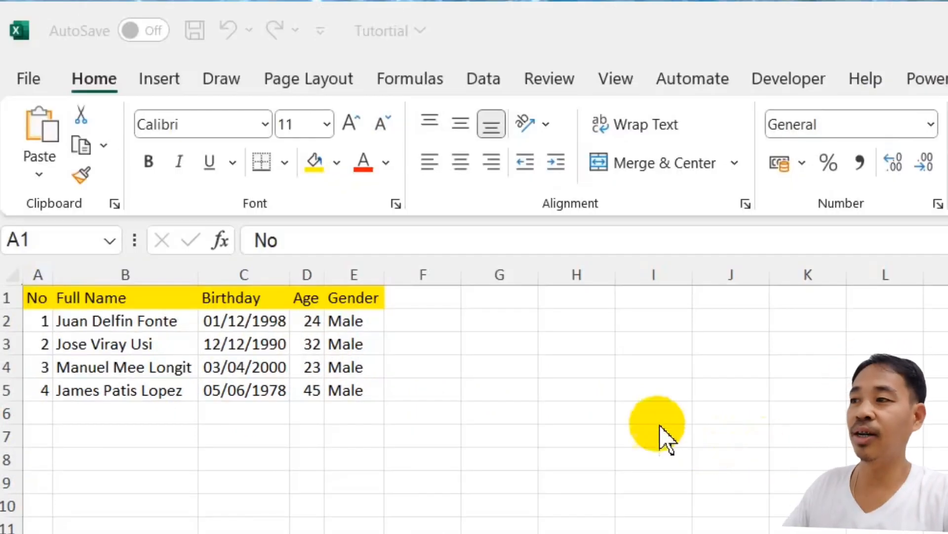
- Apply All Borders to the table range A1:E5
{"action": "left_click", "coordinate": [38, 297]}
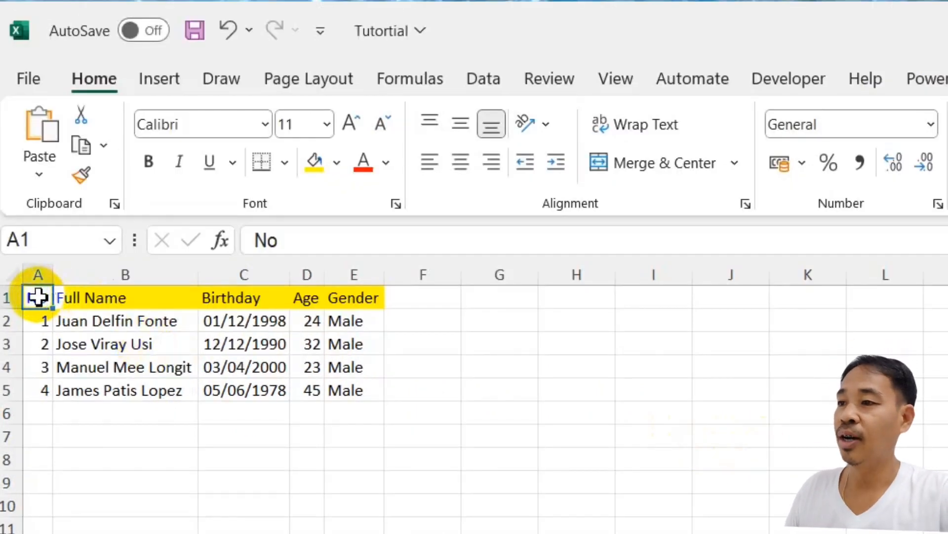
{"action": "left_click_drag", "start_coordinate": [38, 297], "coordinate": [365, 394]}
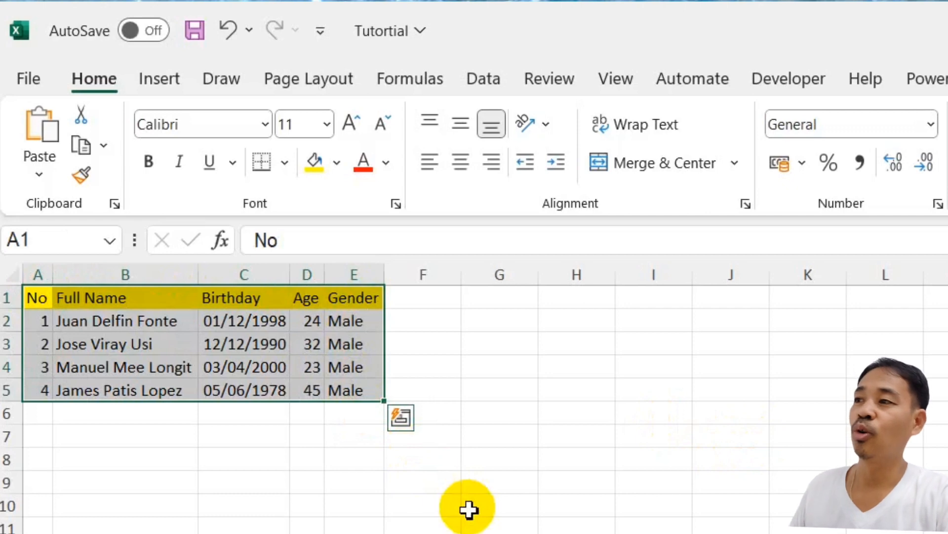
{"action": "left_click", "coordinate": [286, 163]}
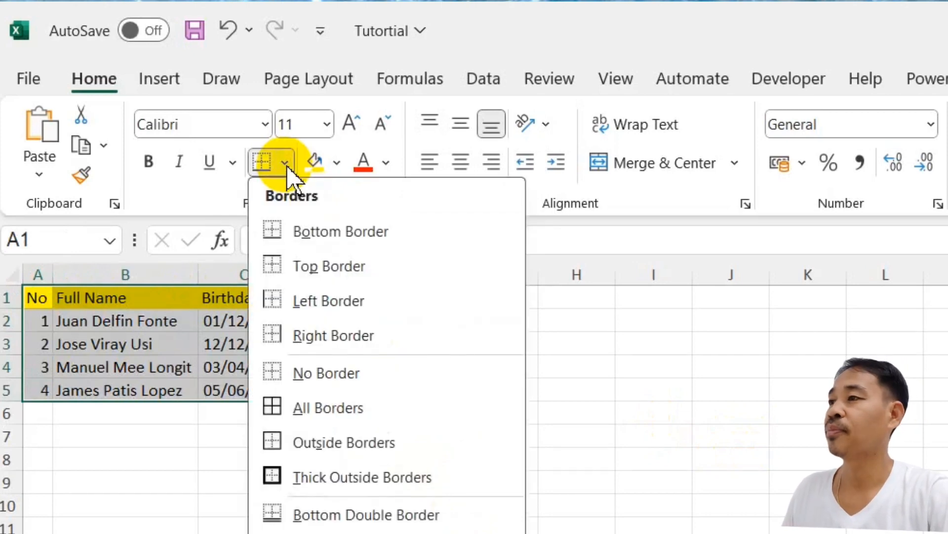
{"action": "left_click", "coordinate": [313, 408]}
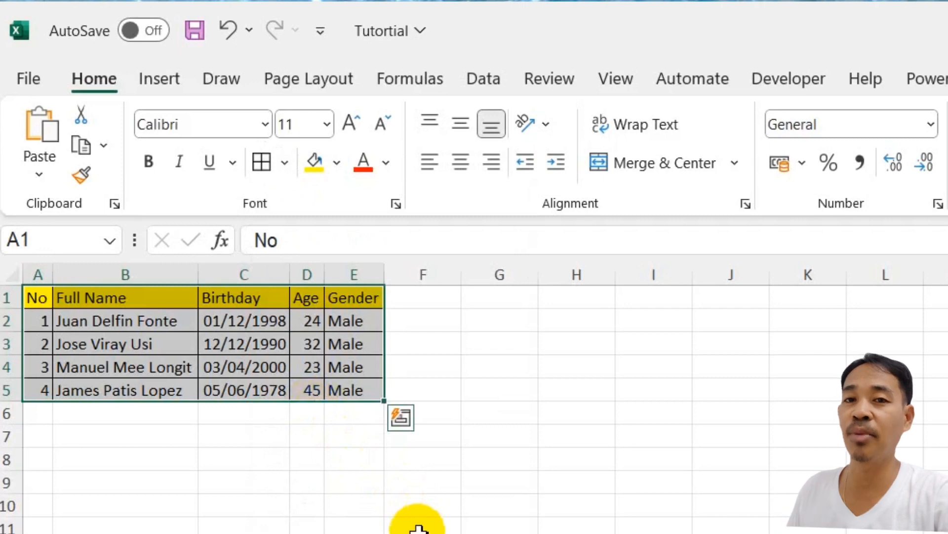
{"action": "left_click", "coordinate": [510, 389]}
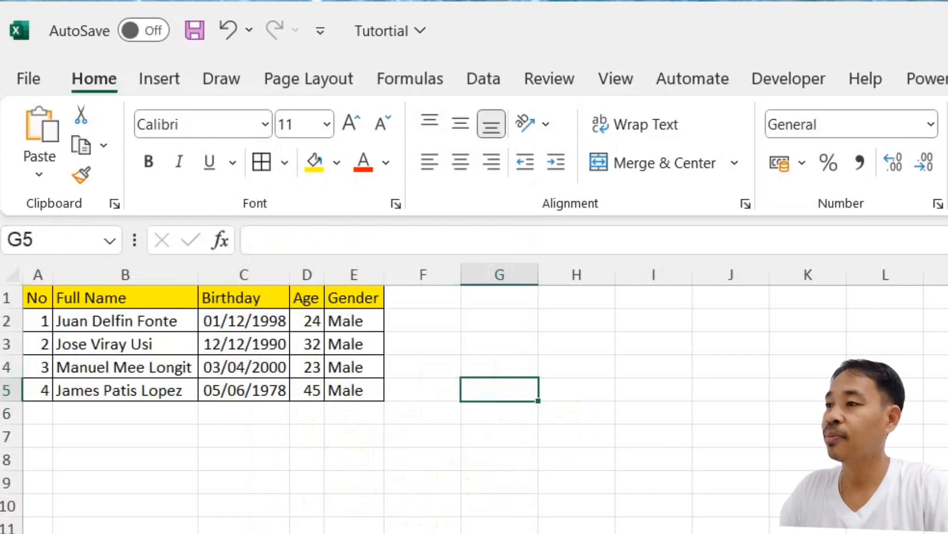
{"action": "key", "text": "alt+Tab"}
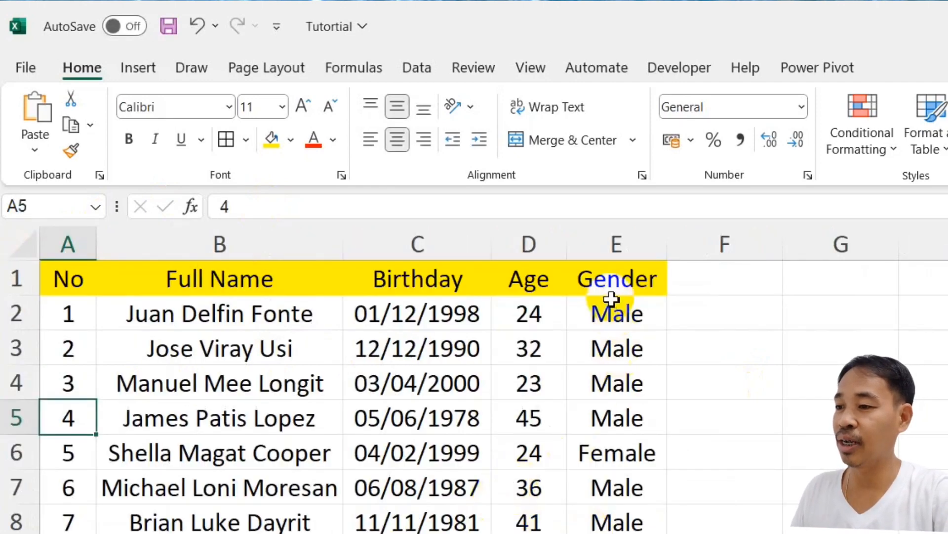
- Apply All Borders to the full table from A1 down to row 15
{"action": "left_click", "coordinate": [613, 284]}
{"action": "left_click", "coordinate": [710, 289]}
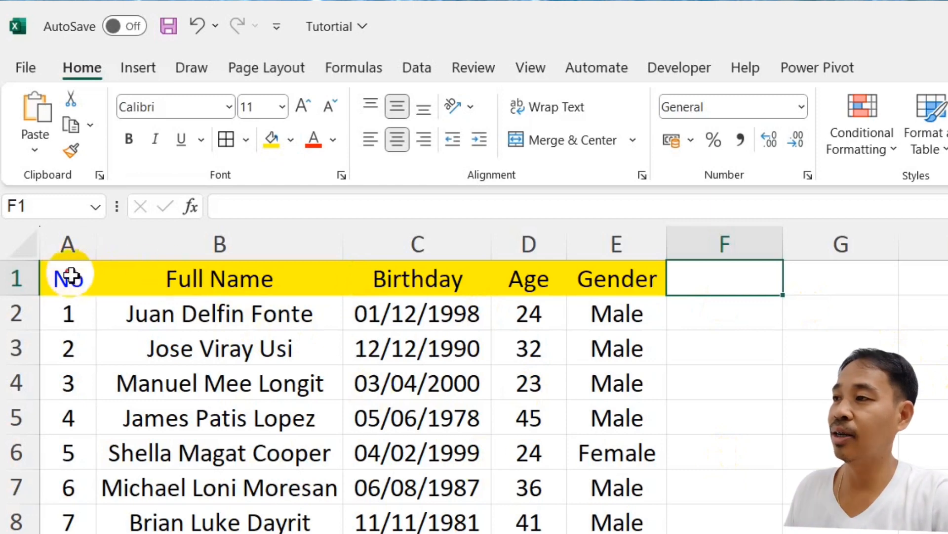
{"action": "left_click_drag", "start_coordinate": [70, 275], "coordinate": [617, 533]}
{"action": "left_click", "coordinate": [232, 138]}
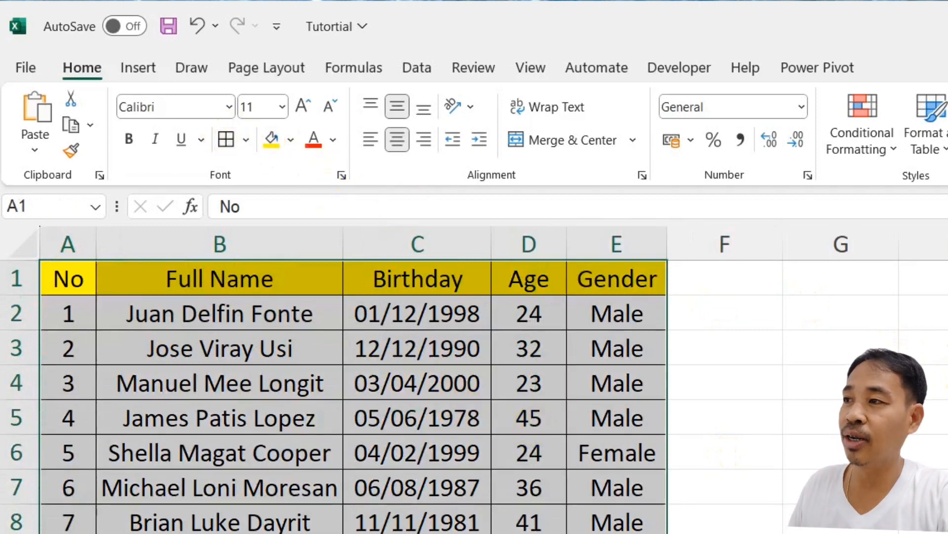
{"action": "key", "text": "ctrl+t"}
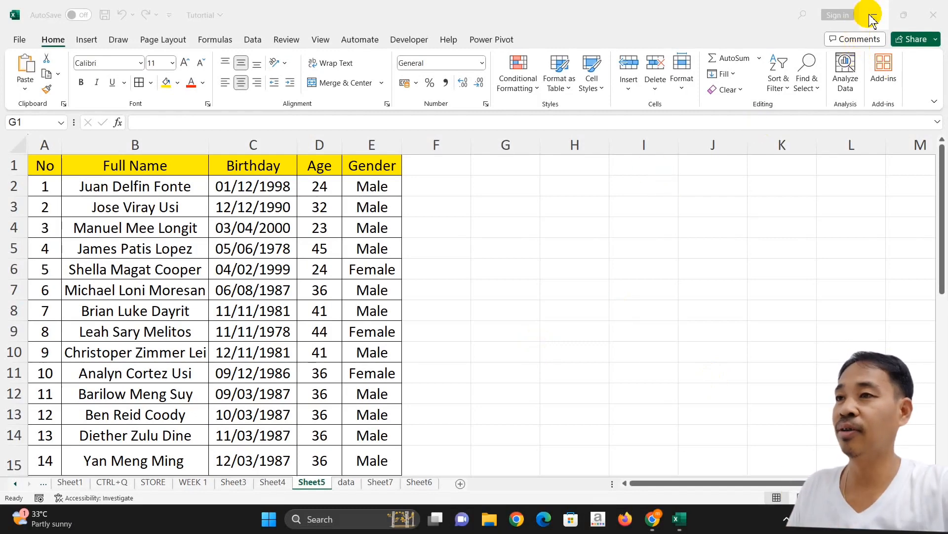
- Paste the captured screenshot onto the sheet and shrink it down
{"action": "left_click", "coordinate": [747, 330]}
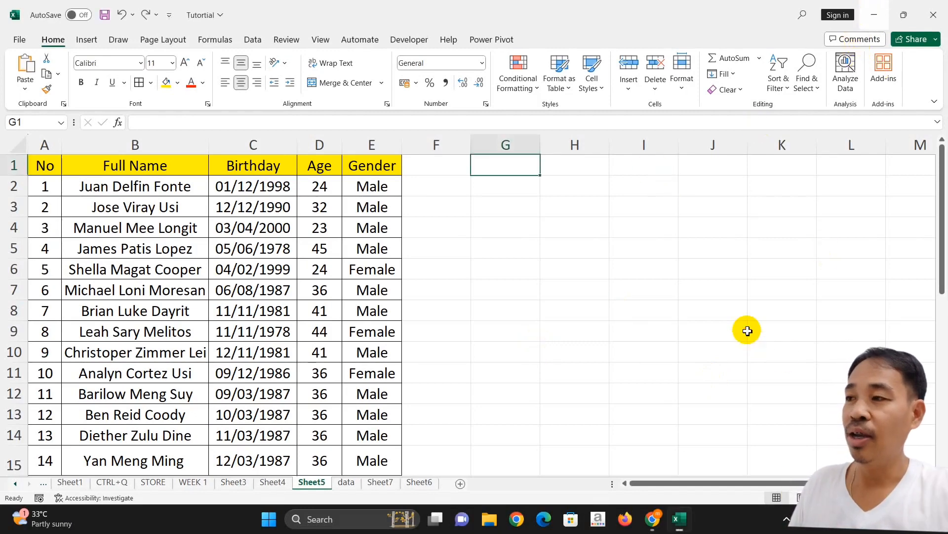
{"action": "key", "text": "ctrl+v"}
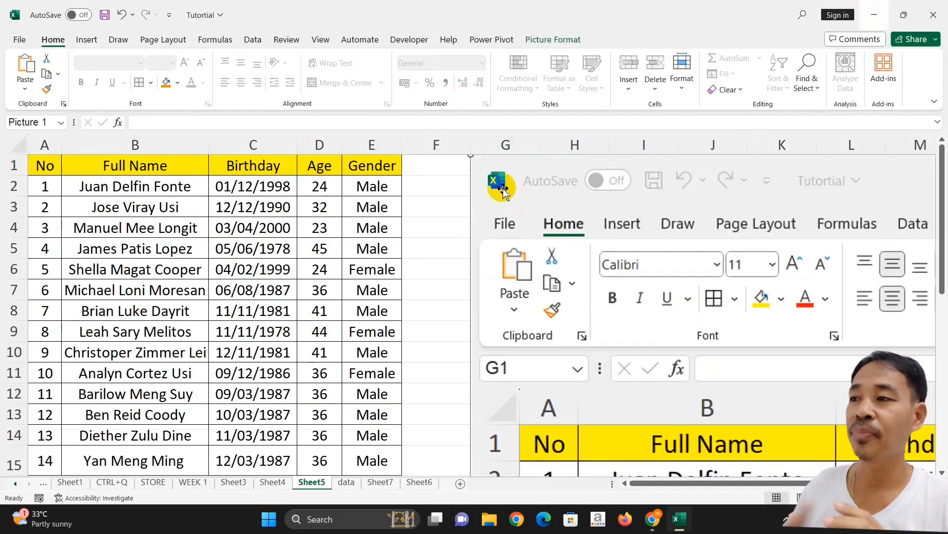
{"action": "left_click_drag", "start_coordinate": [470, 155], "coordinate": [517, 208]}
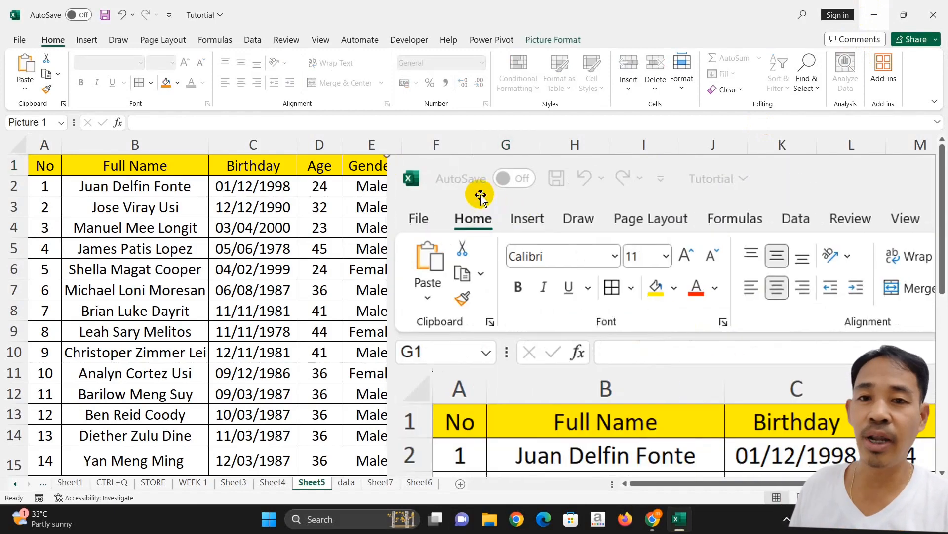
{"action": "left_click_drag", "start_coordinate": [414, 186], "coordinate": [472, 239]}
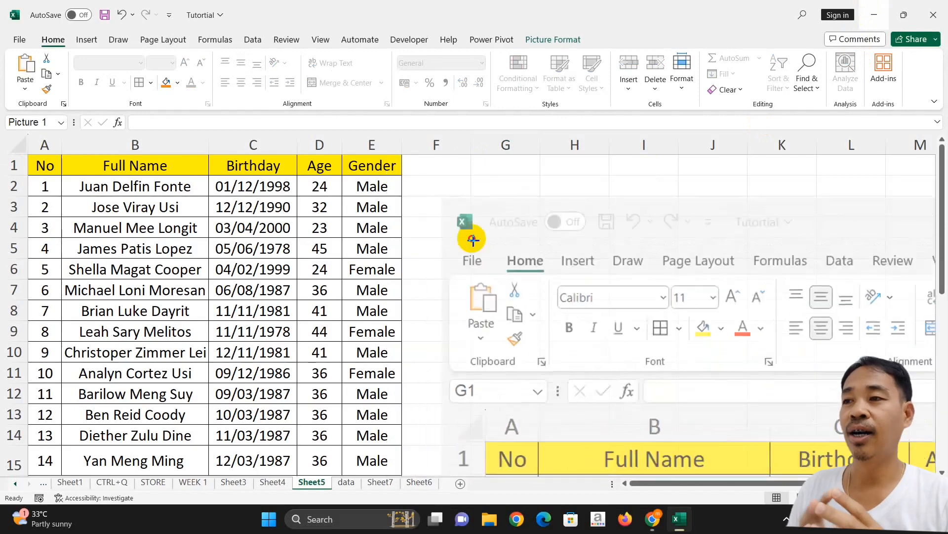
{"action": "left_click_drag", "start_coordinate": [641, 345], "coordinate": [548, 284]}
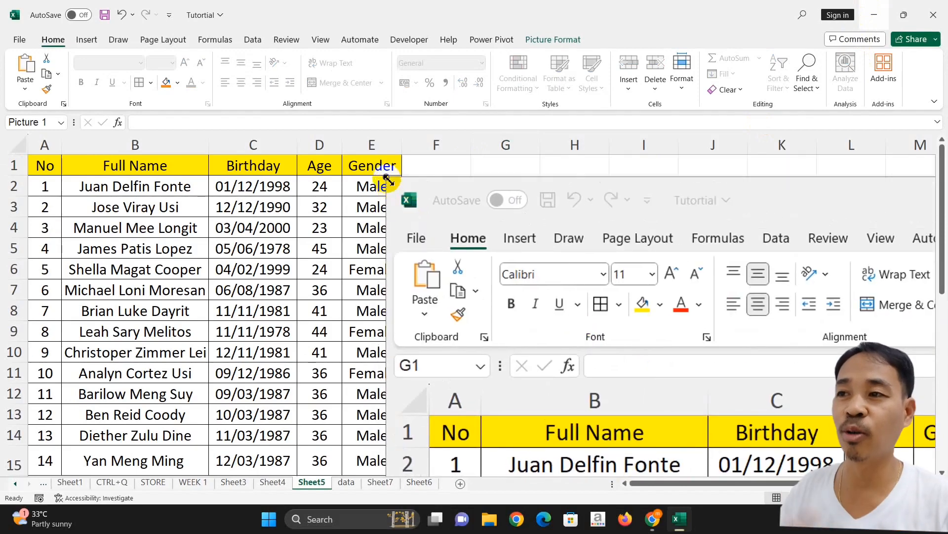
{"action": "left_click_drag", "start_coordinate": [387, 178], "coordinate": [593, 346]}
{"action": "left_click_drag", "start_coordinate": [678, 389], "coordinate": [511, 304]}
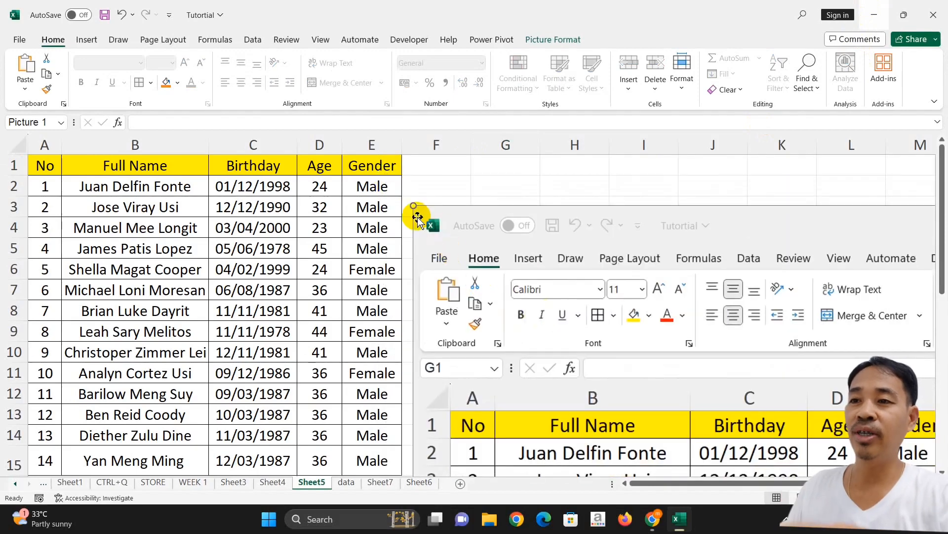
- Place the picture beside the table, stretched to the table's height and widened across columns F to L
{"action": "left_click_drag", "start_coordinate": [413, 206], "coordinate": [676, 399]}
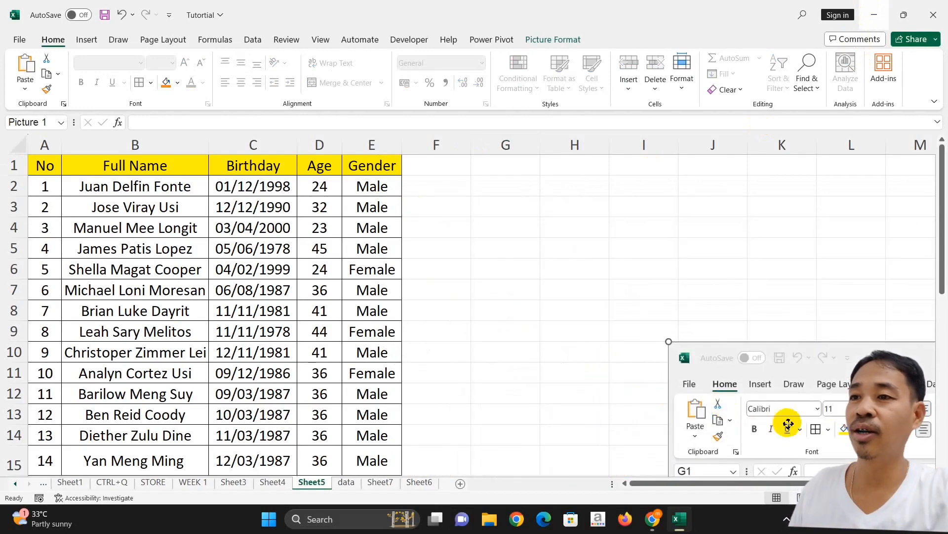
{"action": "left_click_drag", "start_coordinate": [787, 423], "coordinate": [505, 235]}
{"action": "left_click_drag", "start_coordinate": [398, 158], "coordinate": [498, 217]}
{"action": "left_click_drag", "start_coordinate": [440, 162], "coordinate": [515, 256]}
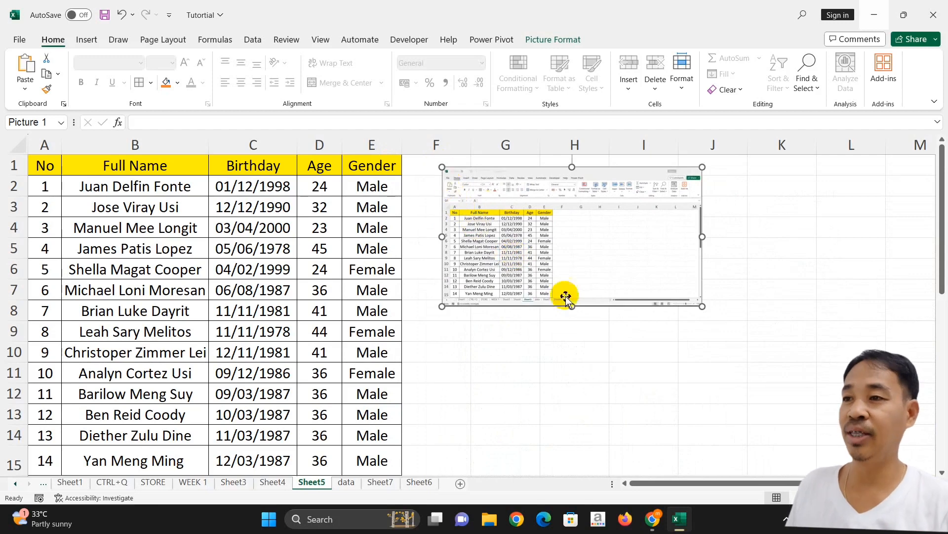
{"action": "left_click_drag", "start_coordinate": [577, 309], "coordinate": [609, 460]}
{"action": "left_click_drag", "start_coordinate": [702, 313], "coordinate": [907, 314]}
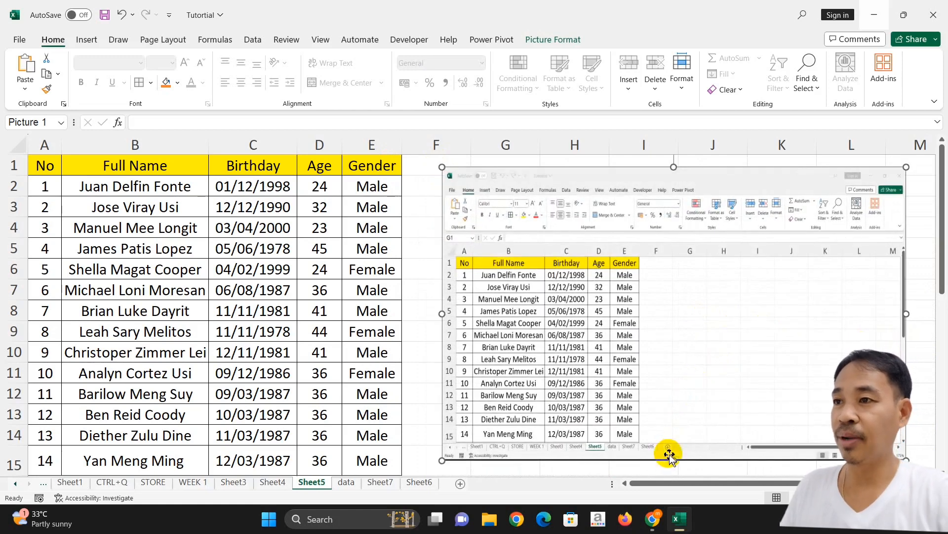
- Crop the picture's top, bottom and right edges down to the bordered table
{"action": "left_click", "coordinate": [425, 380]}
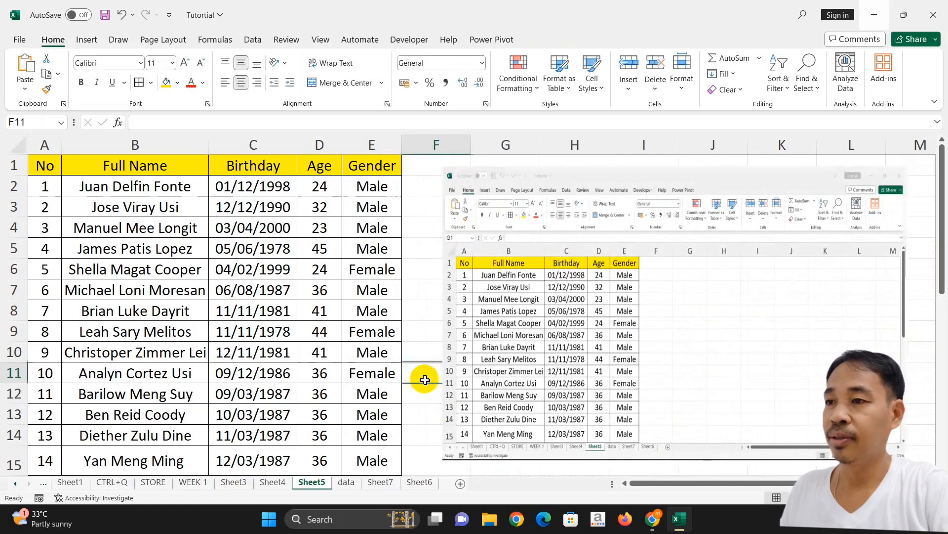
{"action": "left_click", "coordinate": [581, 299]}
{"action": "right_click", "coordinate": [580, 299]}
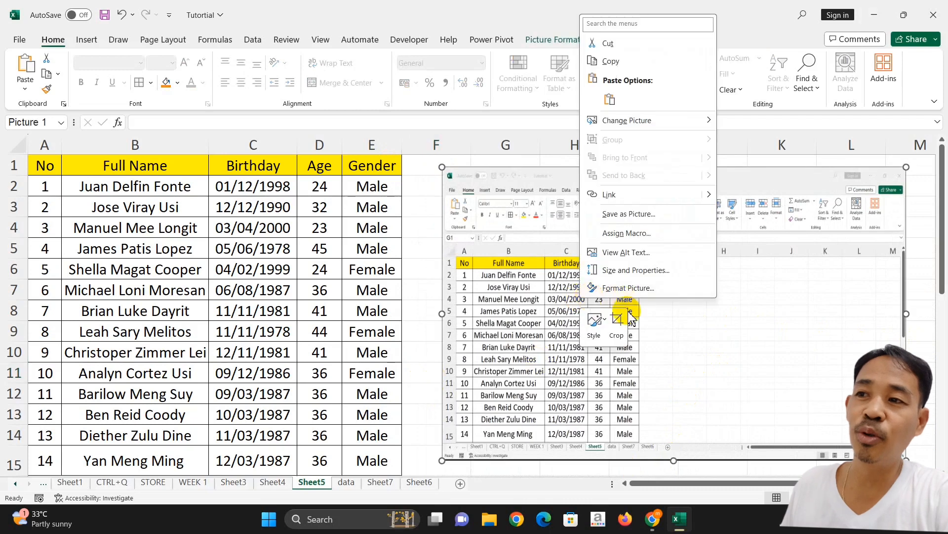
{"action": "left_click", "coordinate": [617, 316]}
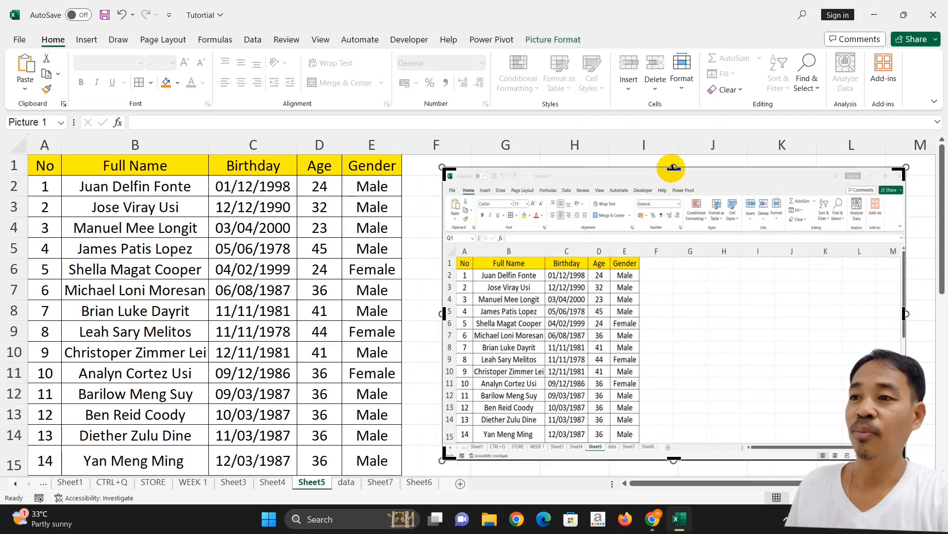
{"action": "left_click_drag", "start_coordinate": [672, 171], "coordinate": [671, 254]}
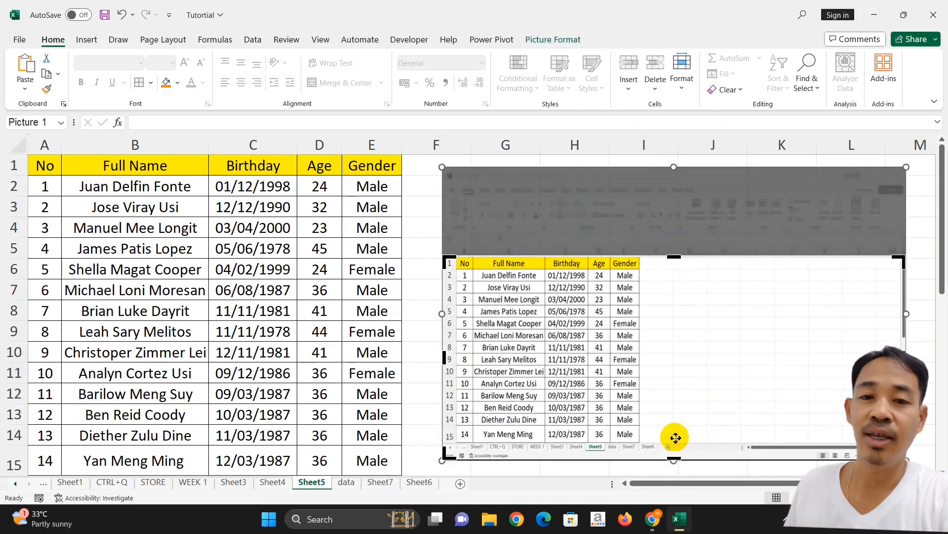
{"action": "left_click_drag", "start_coordinate": [674, 458], "coordinate": [668, 440]}
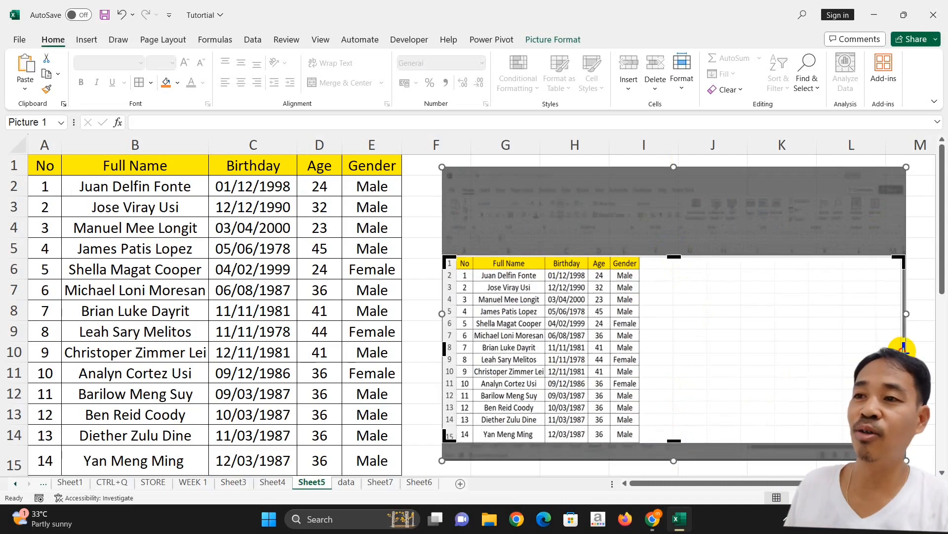
{"action": "left_click_drag", "start_coordinate": [900, 350], "coordinate": [645, 350]}
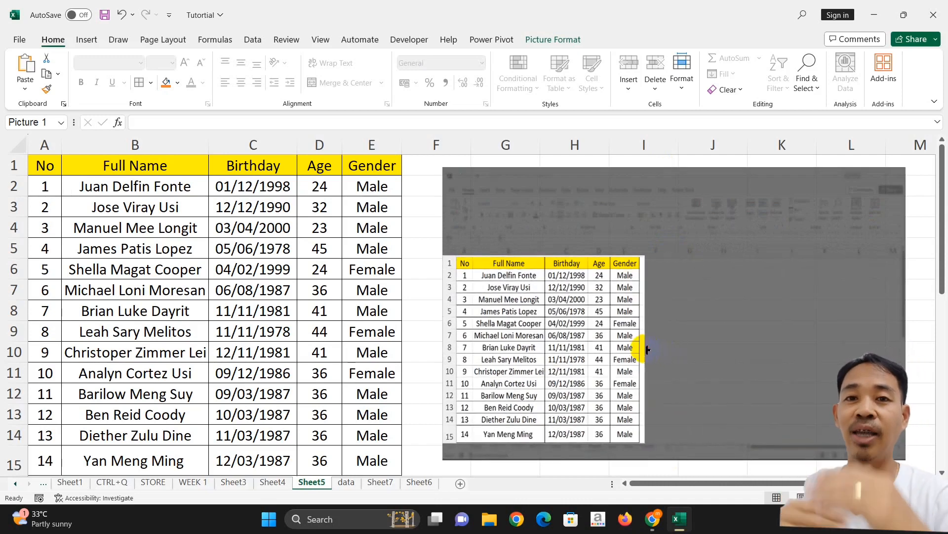
{"action": "left_click", "coordinate": [425, 328]}
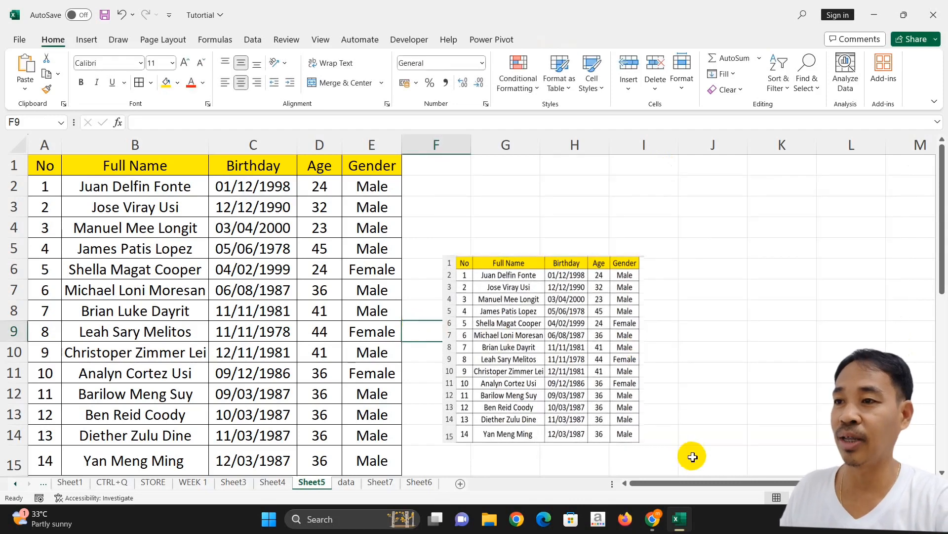
{"action": "left_click", "coordinate": [785, 496]}
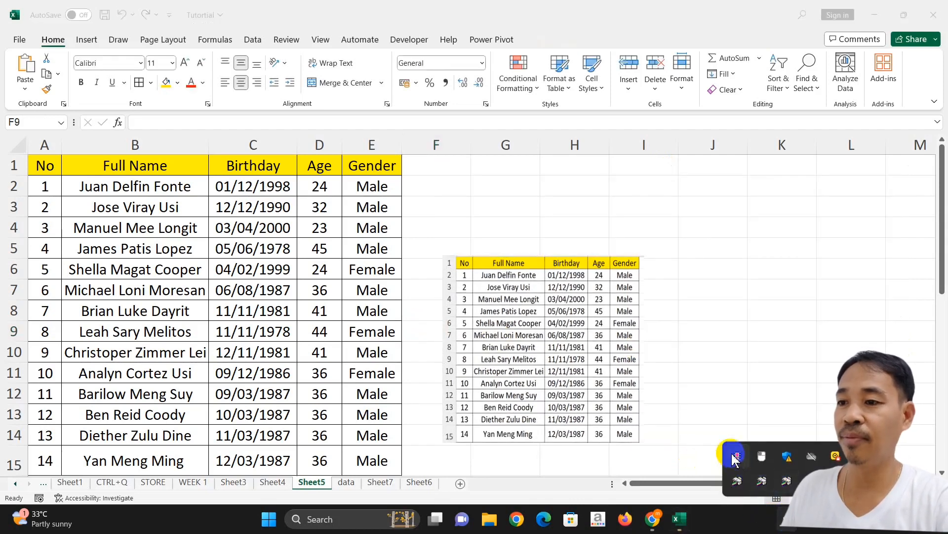
{"action": "left_click", "coordinate": [659, 251]}
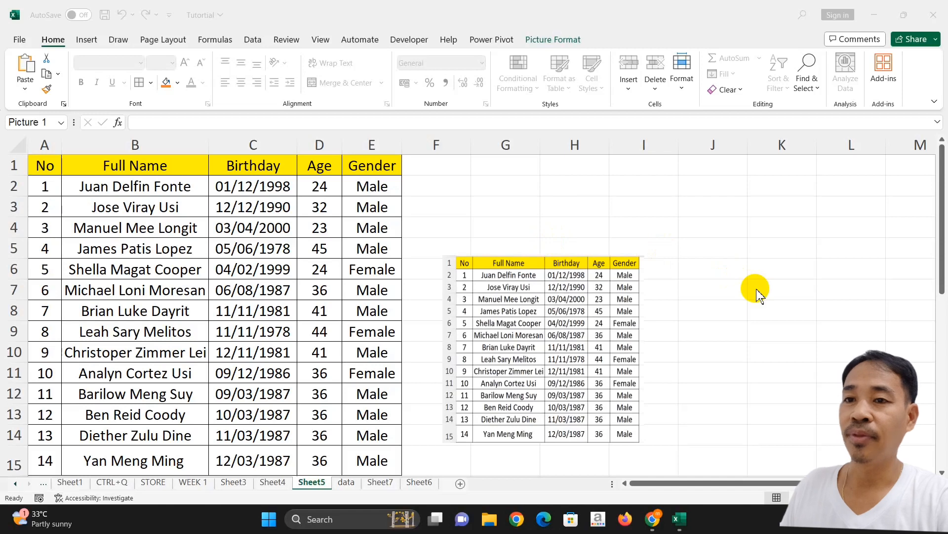
- Move the cropped table picture up beside the original table and enlarge it to match
{"action": "left_click", "coordinate": [526, 346]}
{"action": "left_click_drag", "start_coordinate": [526, 346], "coordinate": [497, 244]}
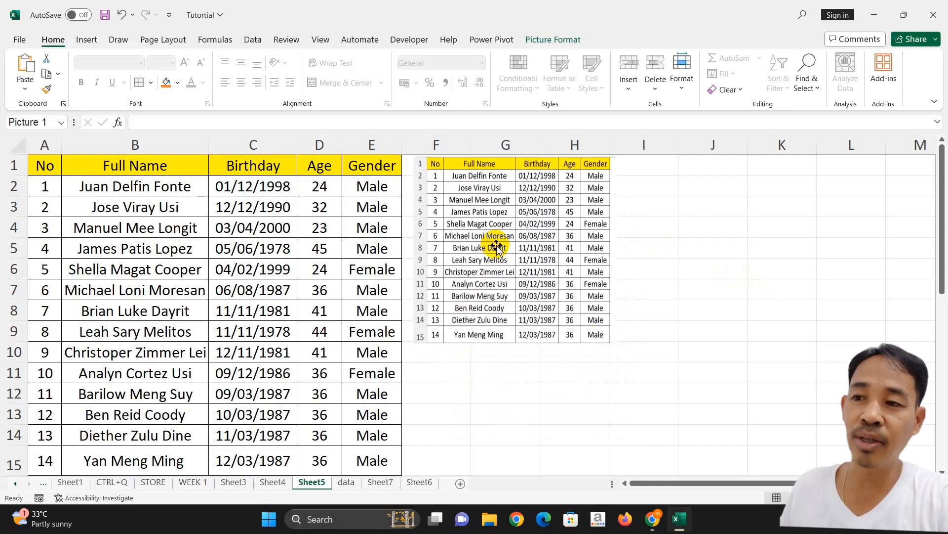
{"action": "left_click_drag", "start_coordinate": [616, 345], "coordinate": [754, 411]}
{"action": "scroll", "coordinate": [754, 411], "scroll_direction": "up", "scroll_amount": 1}
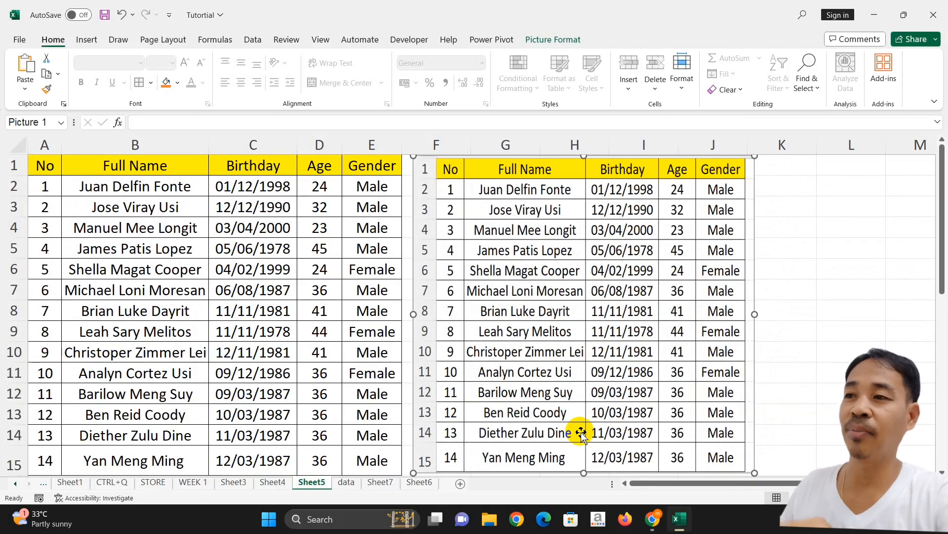
{"action": "left_click_drag", "start_coordinate": [759, 314], "coordinate": [856, 332]}
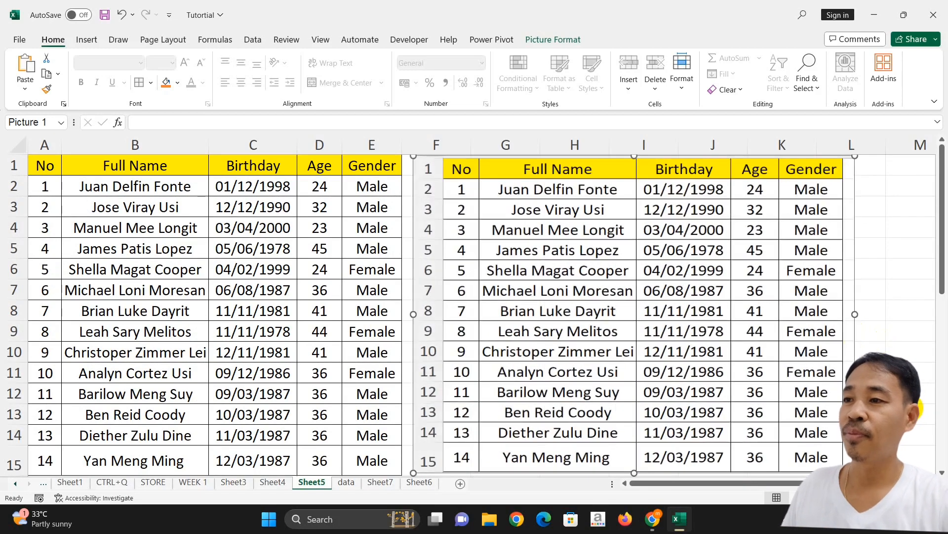
- Reselect the cropped picture and remove it, leaving only the table in A1:E15
{"action": "left_click", "coordinate": [289, 289]}
{"action": "left_click", "coordinate": [704, 285]}
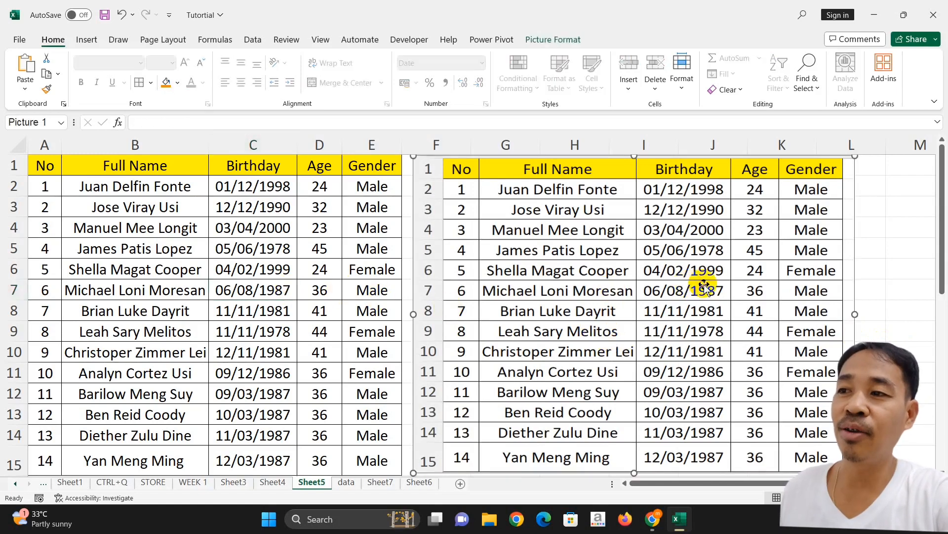
{"action": "left_click", "coordinate": [333, 250]}
{"action": "left_click", "coordinate": [539, 275]}
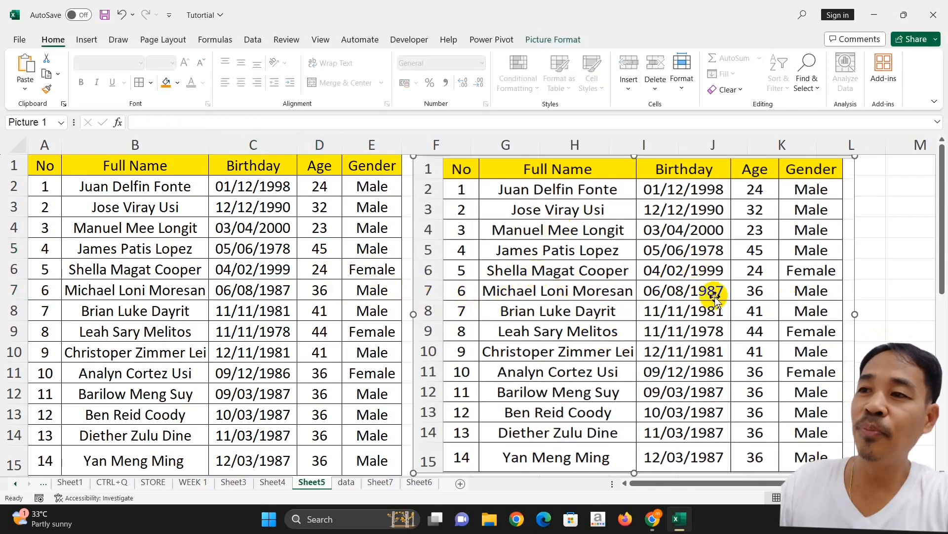
{"action": "left_click", "coordinate": [889, 311]}
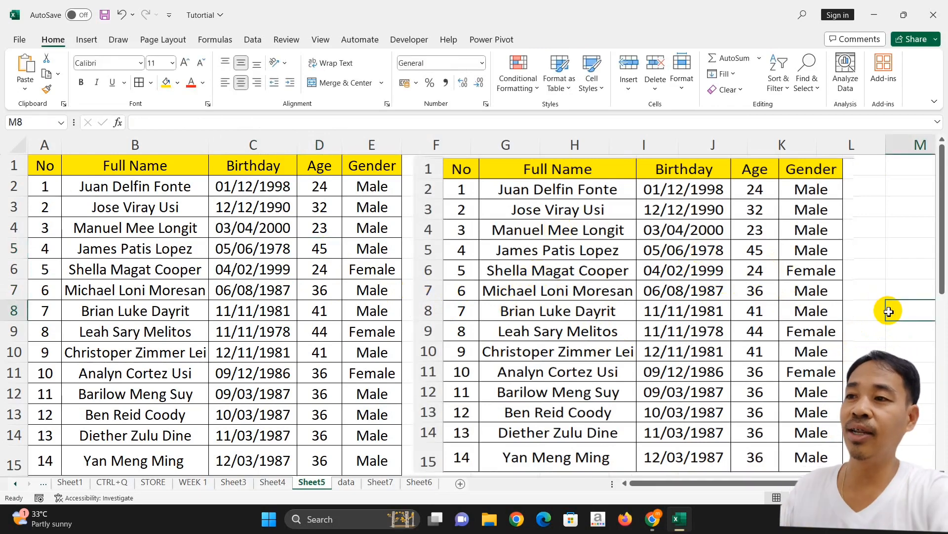
{"action": "left_click", "coordinate": [786, 519]}
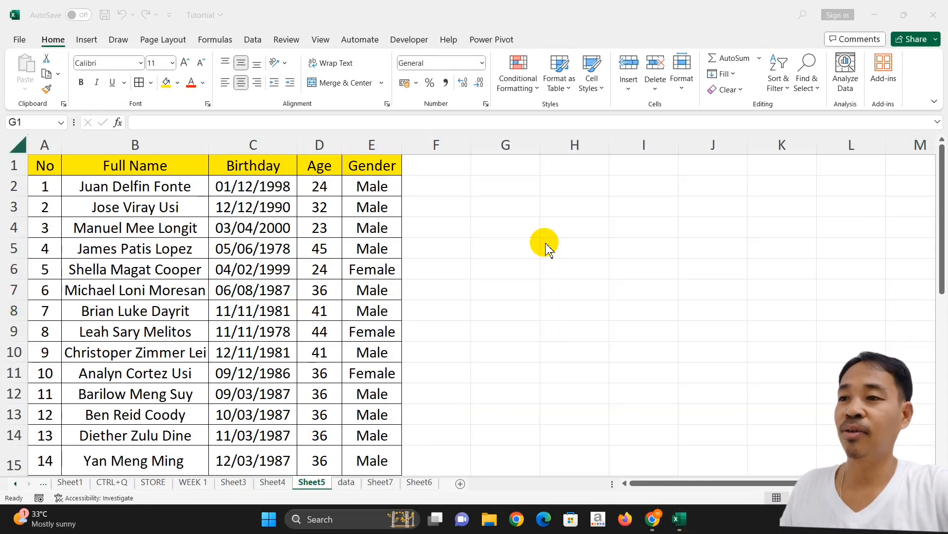
- Copy the whole personnel table A1:E15
{"action": "left_click", "coordinate": [44, 165]}
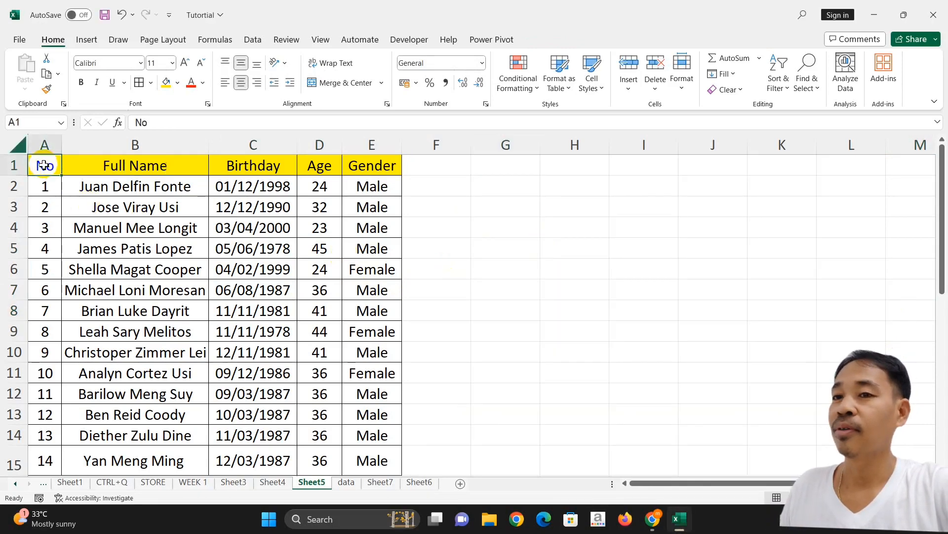
{"action": "mouse_move", "coordinate": [41, 165]}
{"action": "left_mouse_down"}
{"action": "mouse_move", "coordinate": [143, 229]}
{"action": "mouse_move", "coordinate": [358, 406]}
{"action": "mouse_move", "coordinate": [379, 434]}
{"action": "mouse_move", "coordinate": [377, 449]}
{"action": "left_mouse_up"}
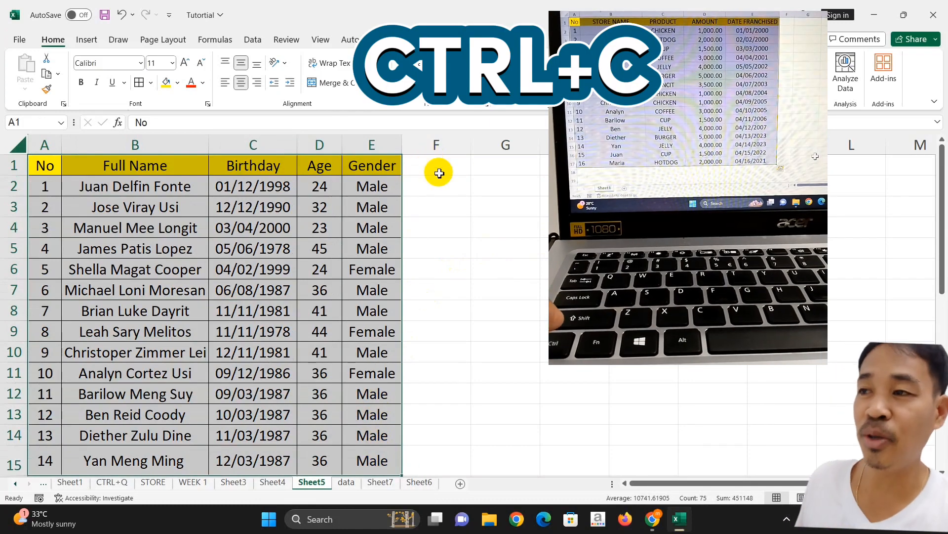
{"action": "key", "text": "ctrl+c"}
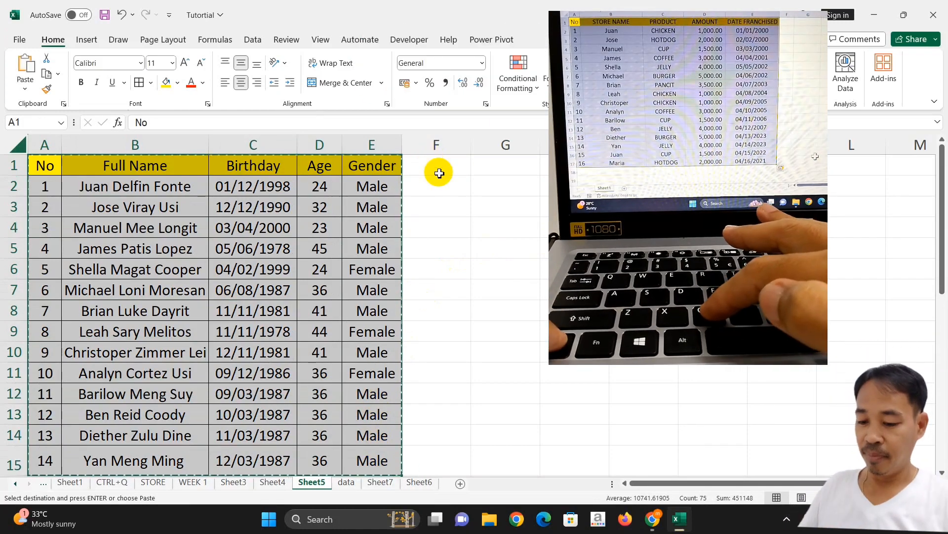
- Paste the copy at G1 as a linked picture tied to =$A$1:$E$15
{"action": "left_click", "coordinate": [490, 170]}
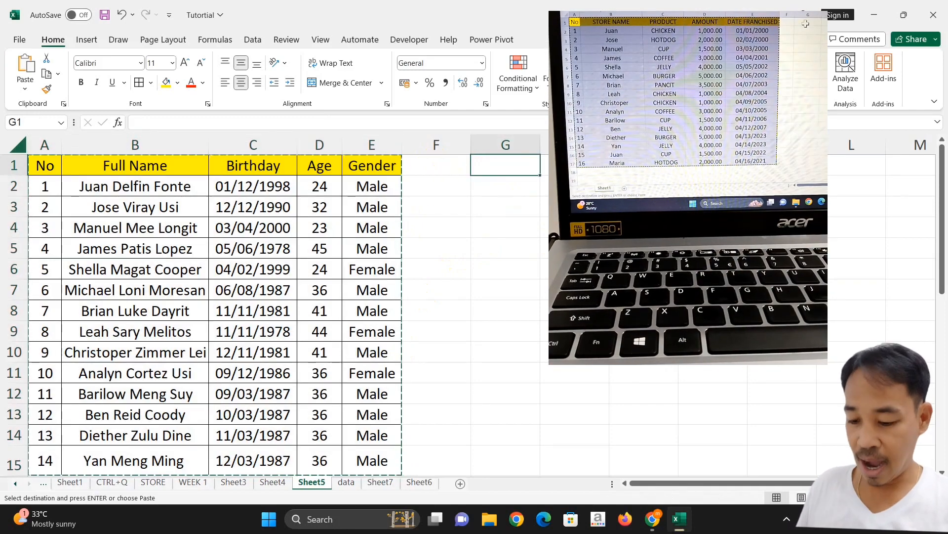
{"action": "key", "text": "alt"}
{"action": "key", "text": "h"}
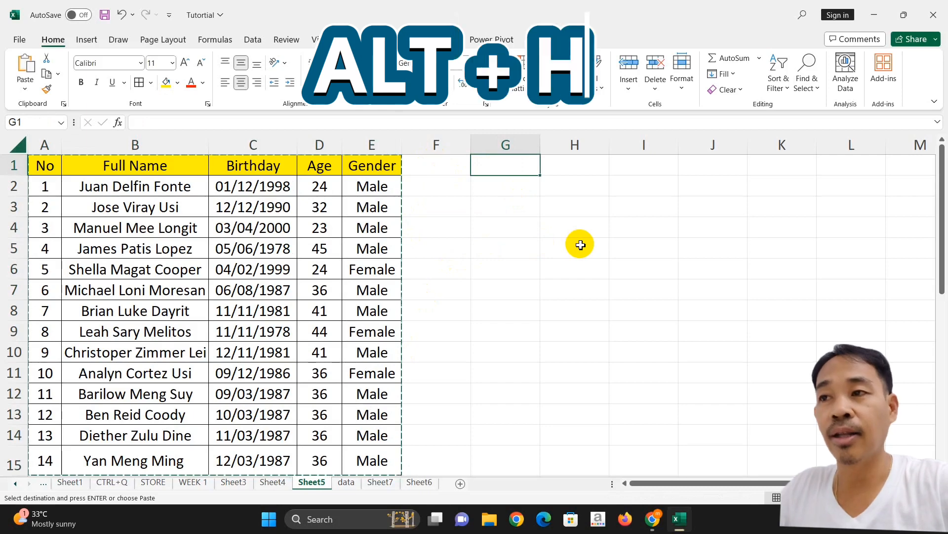
{"action": "key", "text": "v"}
{"action": "key", "text": "i"}
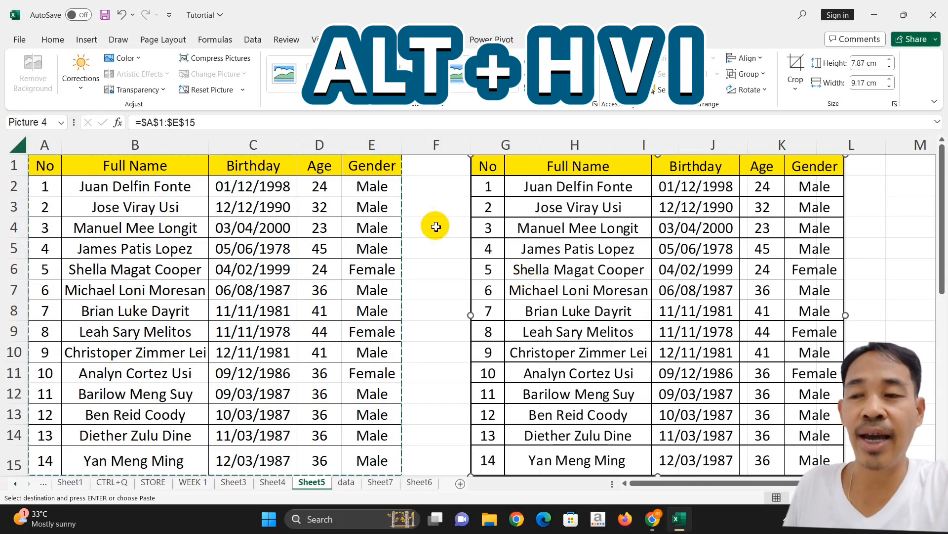
- Undo the picture's shrink to keep its full 7.87 × 9.17 cm size, then set it at column F
{"action": "left_click", "coordinate": [435, 222]}
{"action": "left_click_drag", "start_coordinate": [605, 245], "coordinate": [558, 249]}
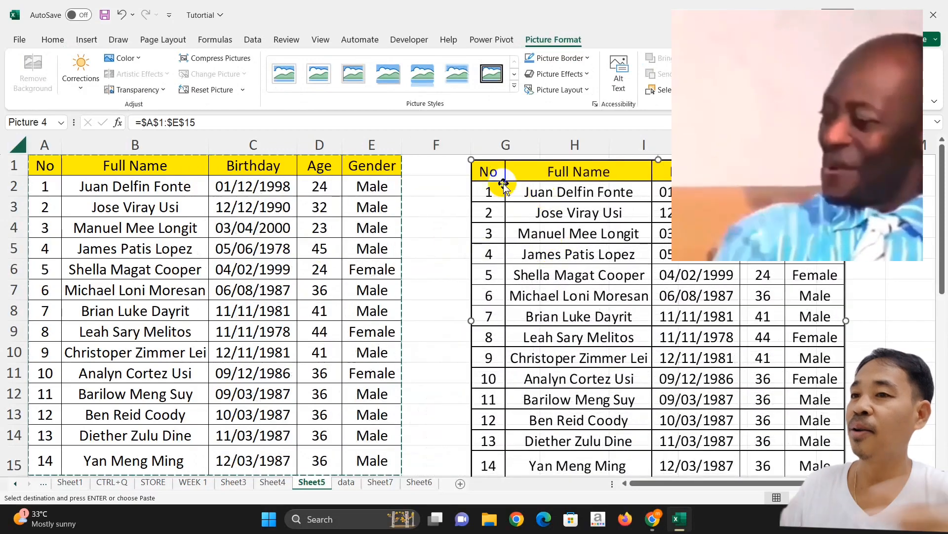
{"action": "left_click_drag", "start_coordinate": [476, 166], "coordinate": [609, 275]}
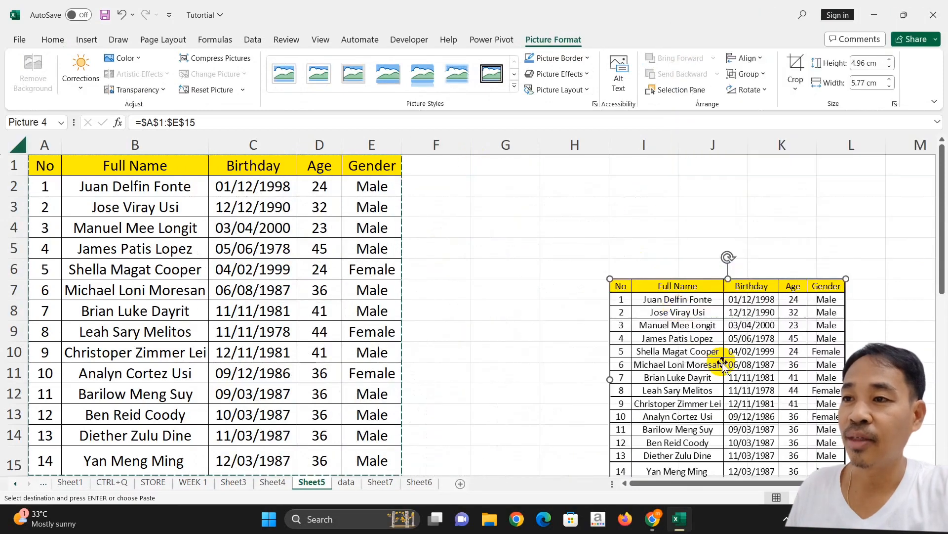
{"action": "left_click_drag", "start_coordinate": [720, 360], "coordinate": [499, 238]}
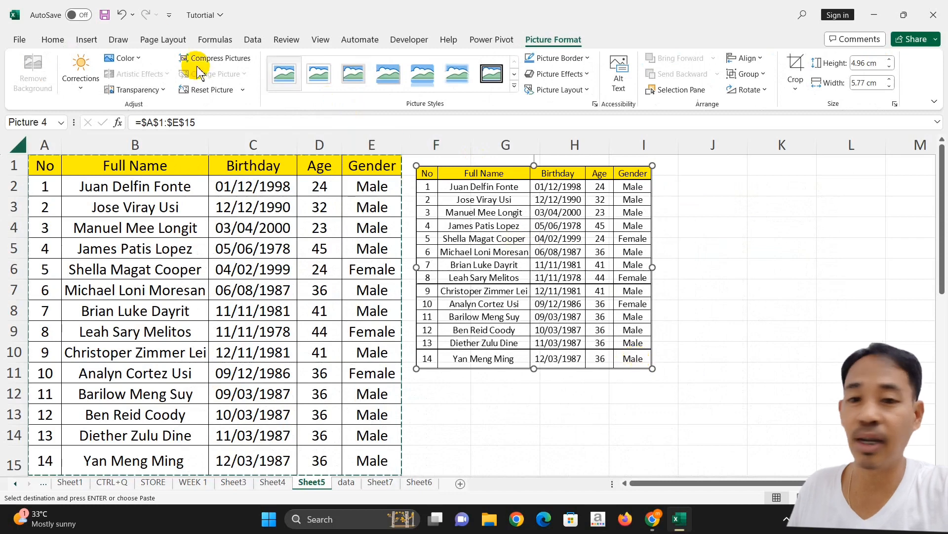
{"action": "left_click", "coordinate": [120, 14]}
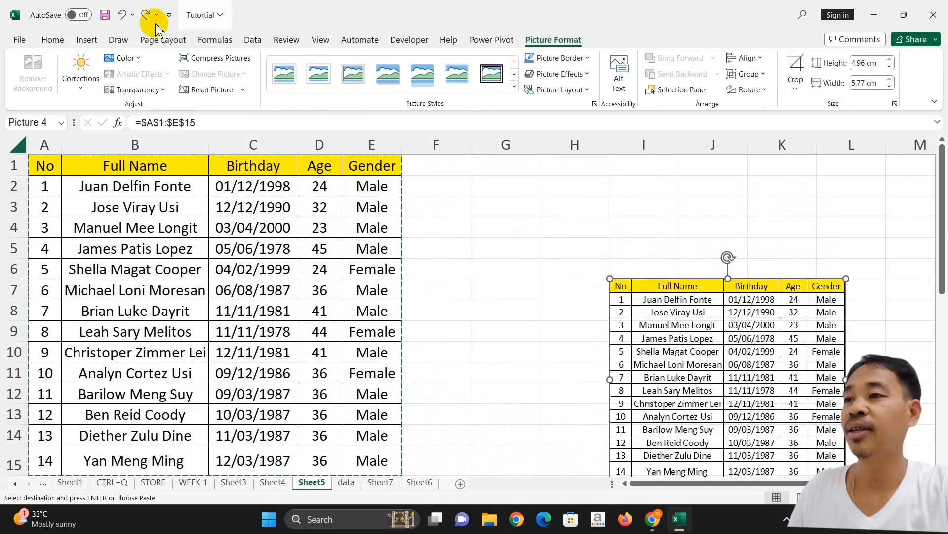
{"action": "left_click", "coordinate": [118, 13]}
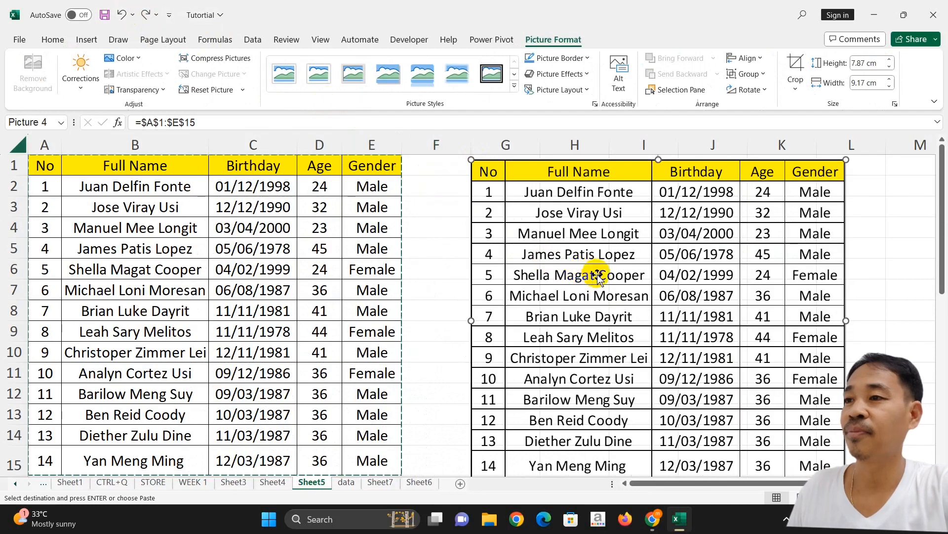
{"action": "left_click_drag", "start_coordinate": [590, 268], "coordinate": [555, 263]}
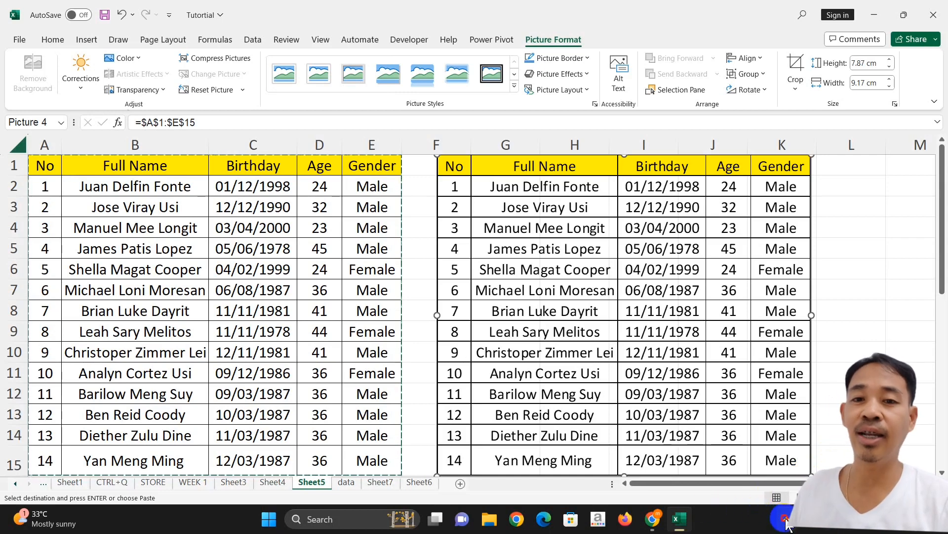
{"action": "left_click", "coordinate": [785, 519]}
{"action": "key", "text": "alt"}
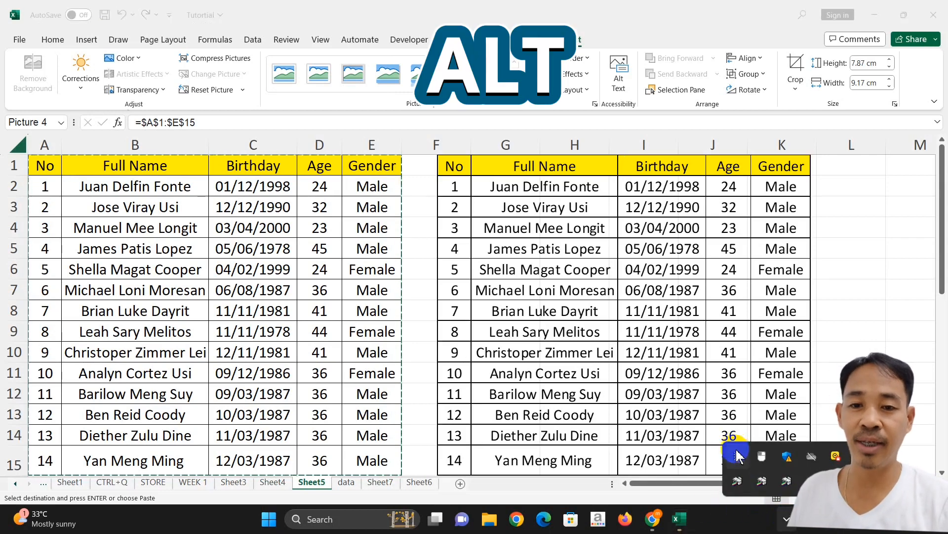
{"action": "key", "text": "h"}
{"action": "key", "text": "v"}
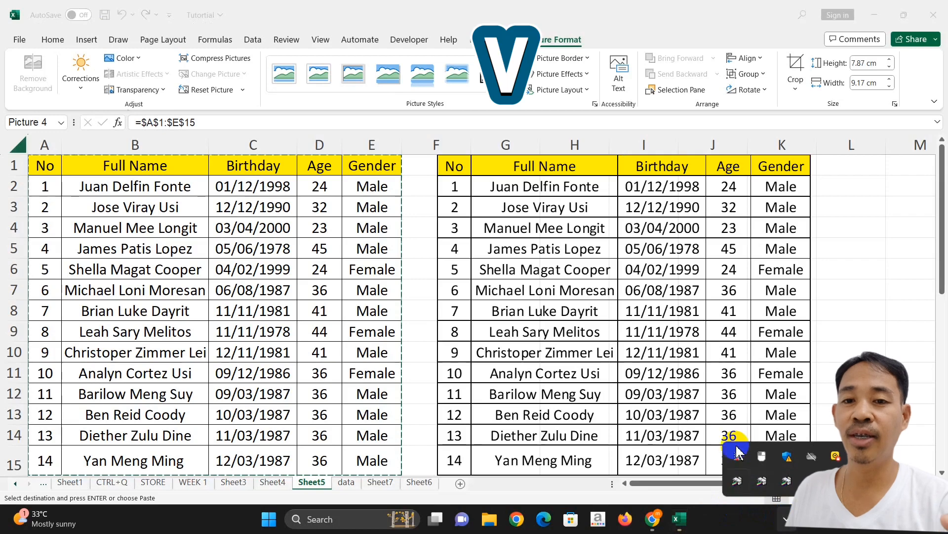
{"action": "key", "text": "i"}
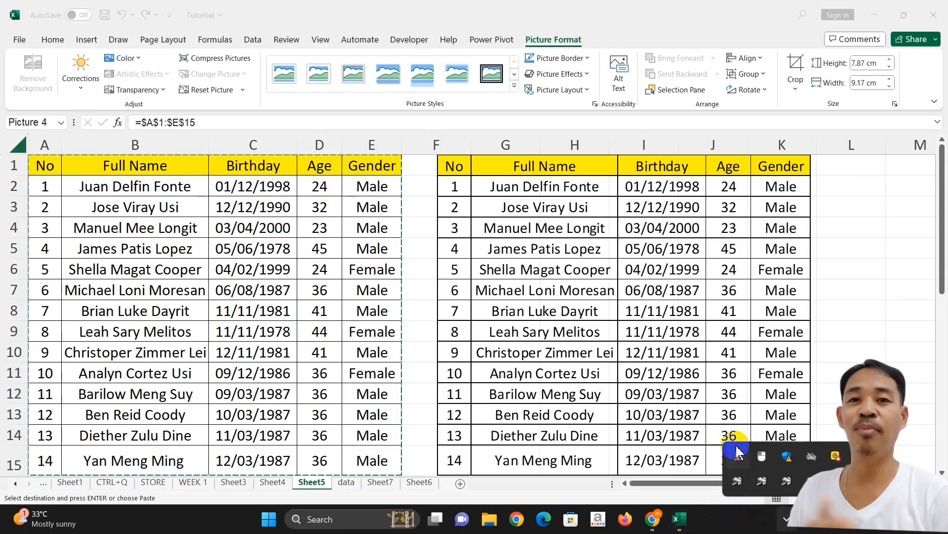
{"action": "left_click", "coordinate": [787, 520]}
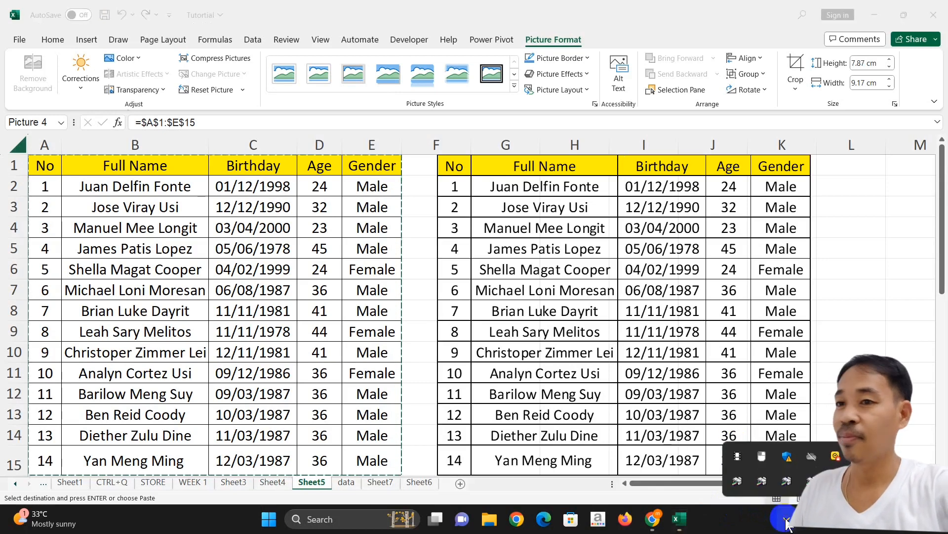
{"action": "left_click", "coordinate": [786, 519]}
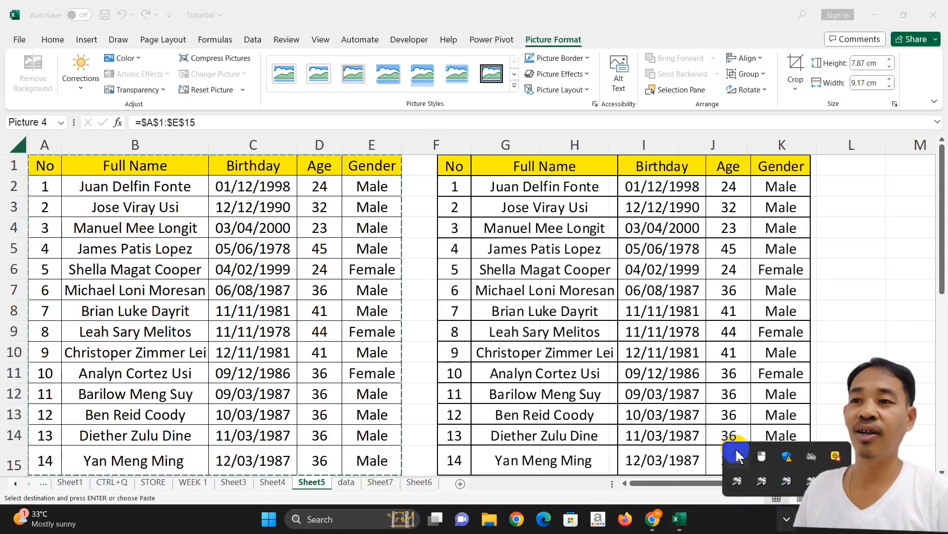
{"action": "left_click", "coordinate": [787, 520]}
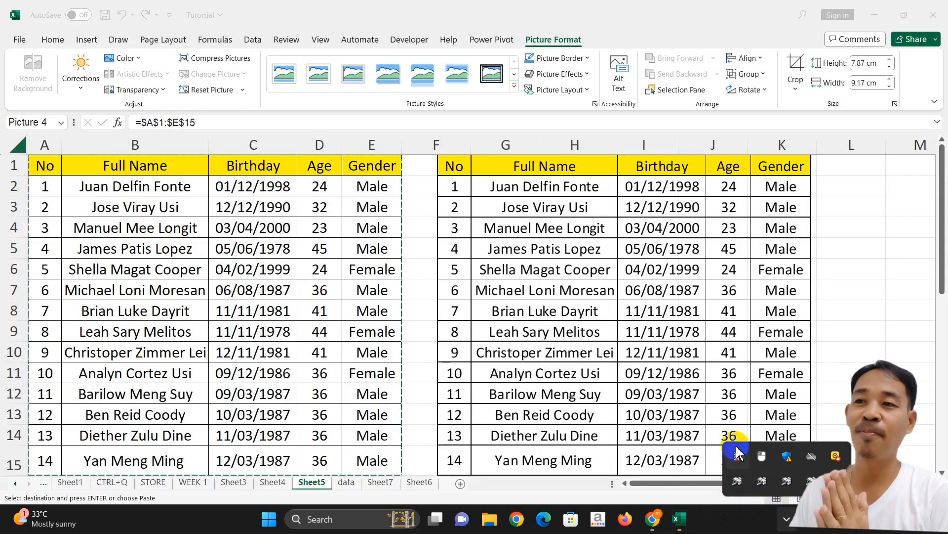
{"action": "left_click", "coordinate": [787, 520]}
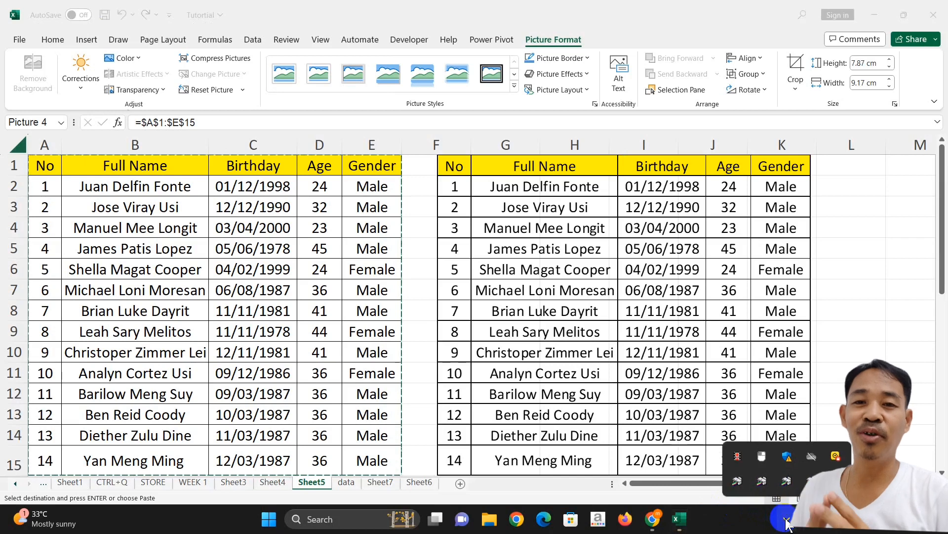
{"action": "left_click", "coordinate": [786, 520]}
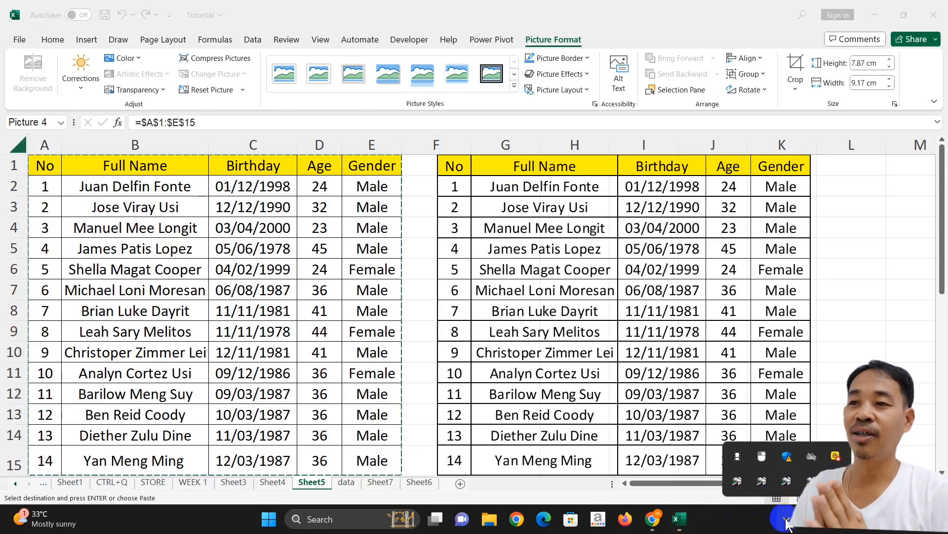
{"action": "left_click", "coordinate": [738, 455]}
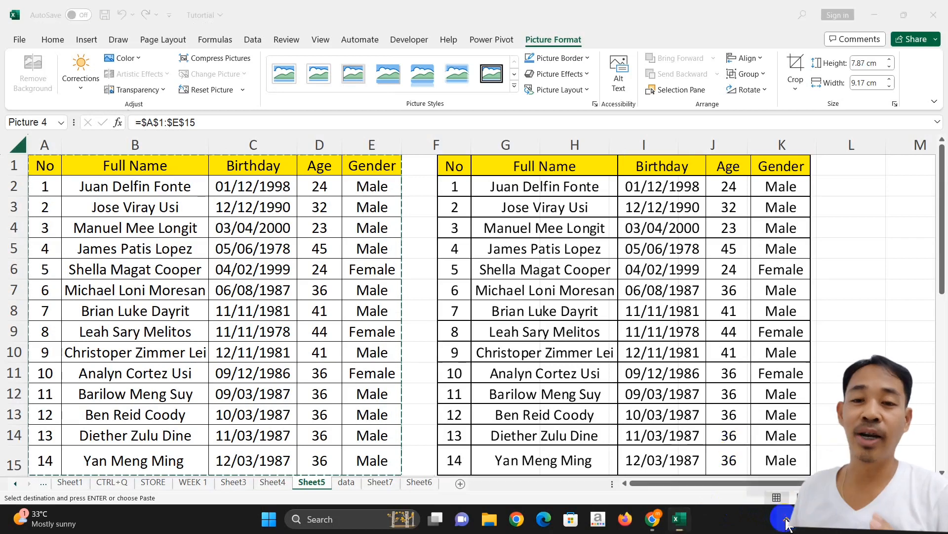
{"action": "left_click", "coordinate": [786, 519]}
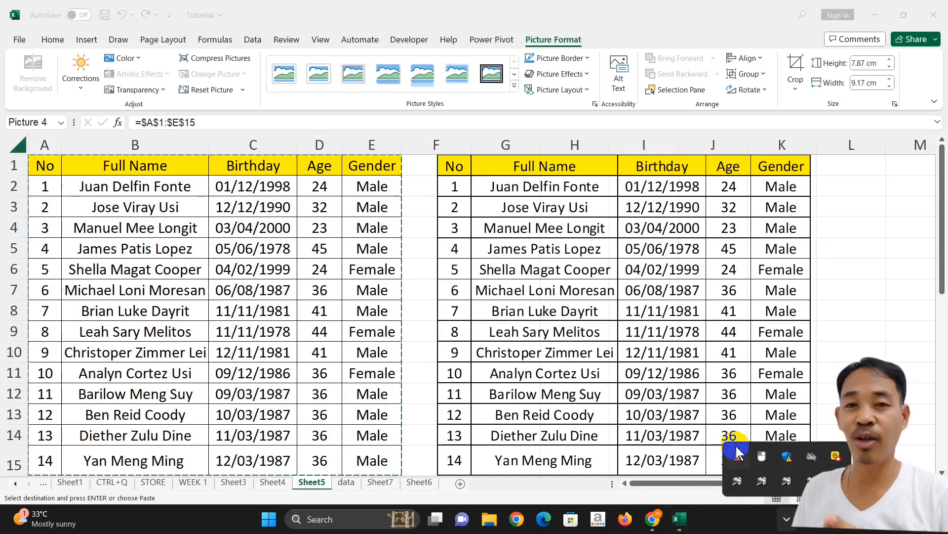
{"action": "left_click", "coordinate": [786, 519]}
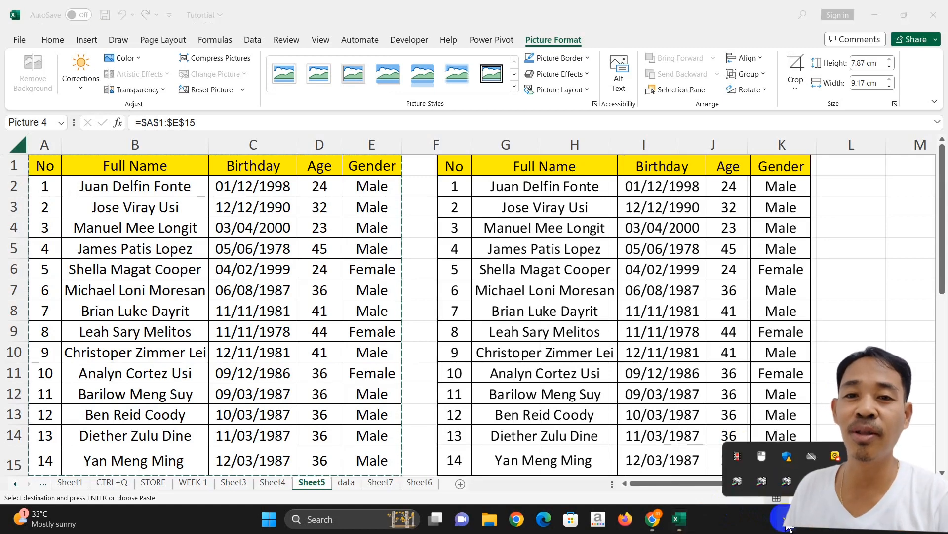
{"action": "left_click", "coordinate": [738, 452]}
{"action": "left_click", "coordinate": [786, 520]}
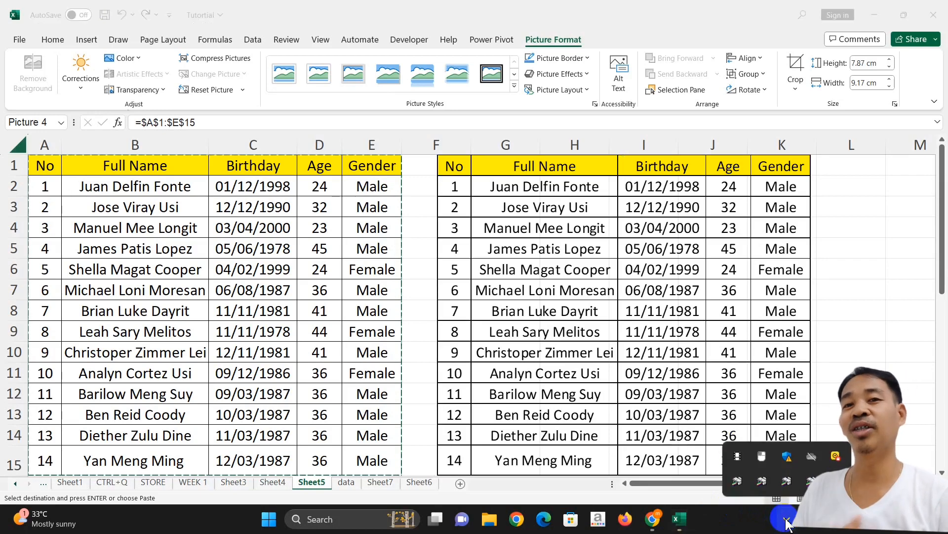